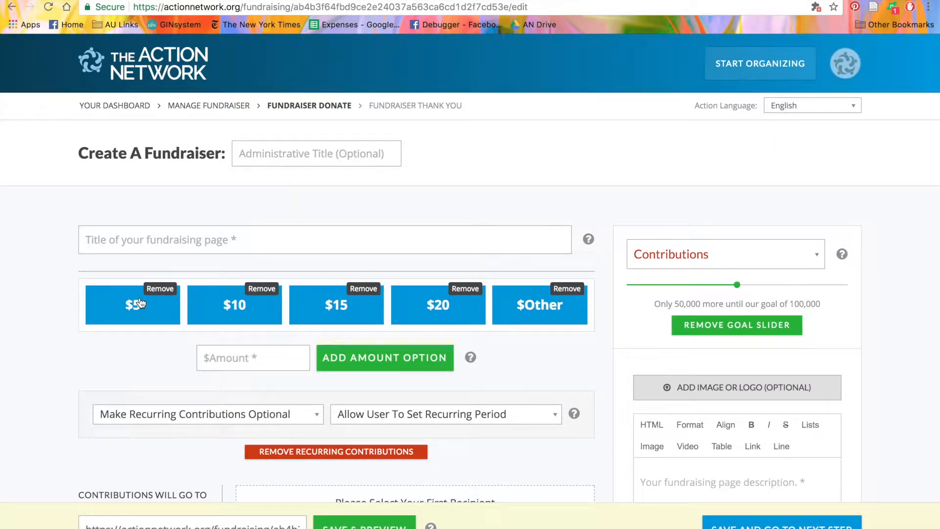
- Title the fundraising page "Donate to the Alliance for Ice Cream" and set its administrative title to "Main fundraiser"
{"action": "left_click", "coordinate": [149, 243]}
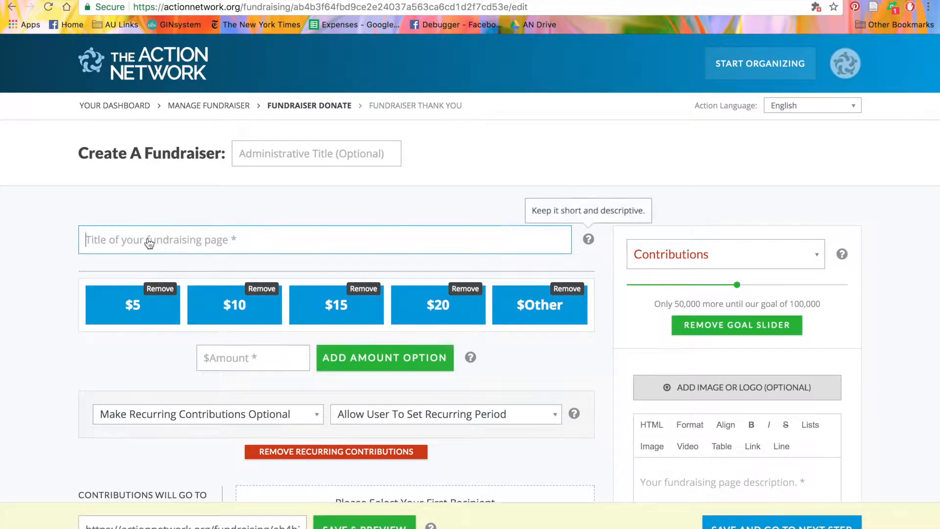
{"action": "type", "text": "Donate "}
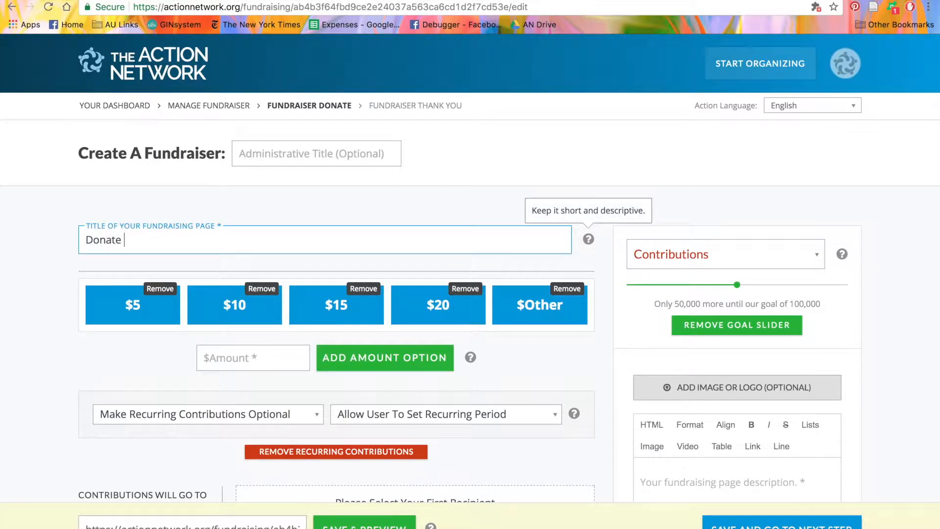
{"action": "type", "text": "to the Alliance for "}
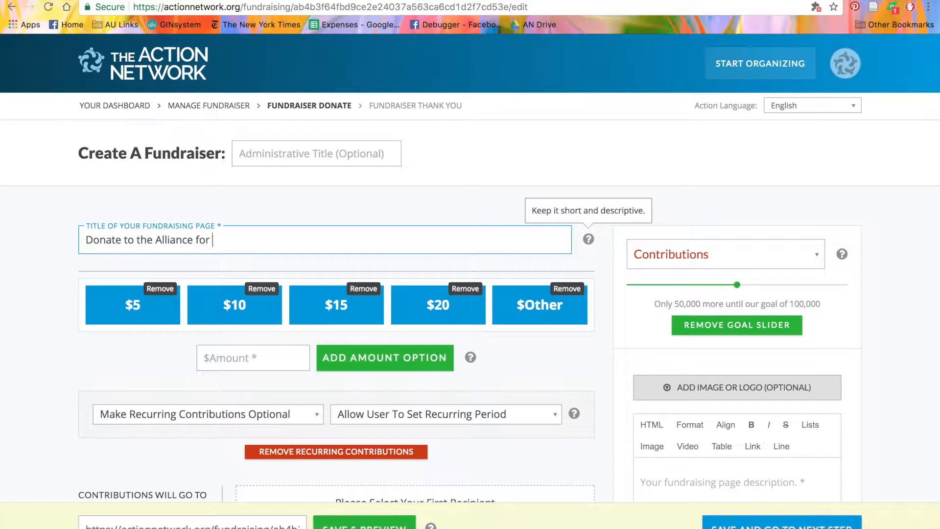
{"action": "type", "text": "Ice Cream"}
{"action": "left_click", "coordinate": [258, 159]}
{"action": "type", "text": "Main "}
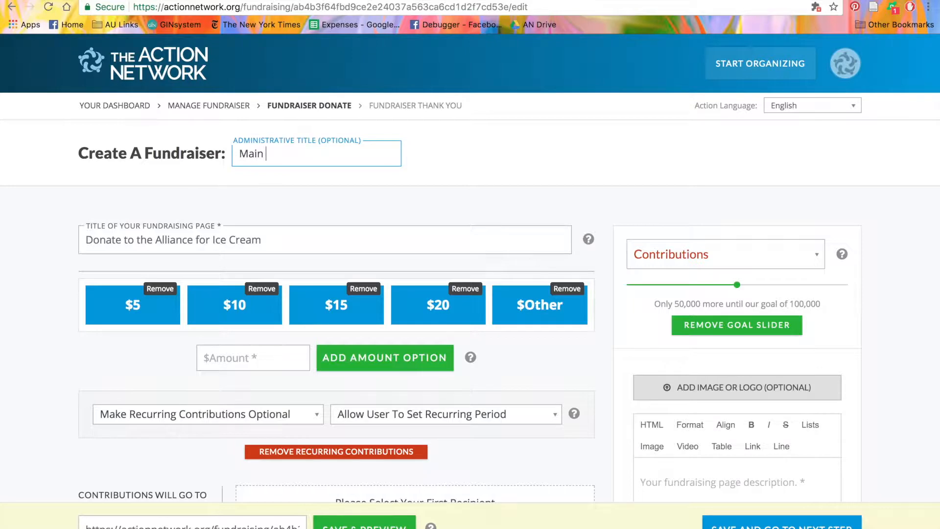
{"action": "type", "text": "fundraiser"}
- Replace the $5 donation amount with a $50 option, and remove and re-add the $Other option so it comes last
{"action": "scroll", "coordinate": [470, 294], "scroll_direction": "down", "scroll_amount": 2}
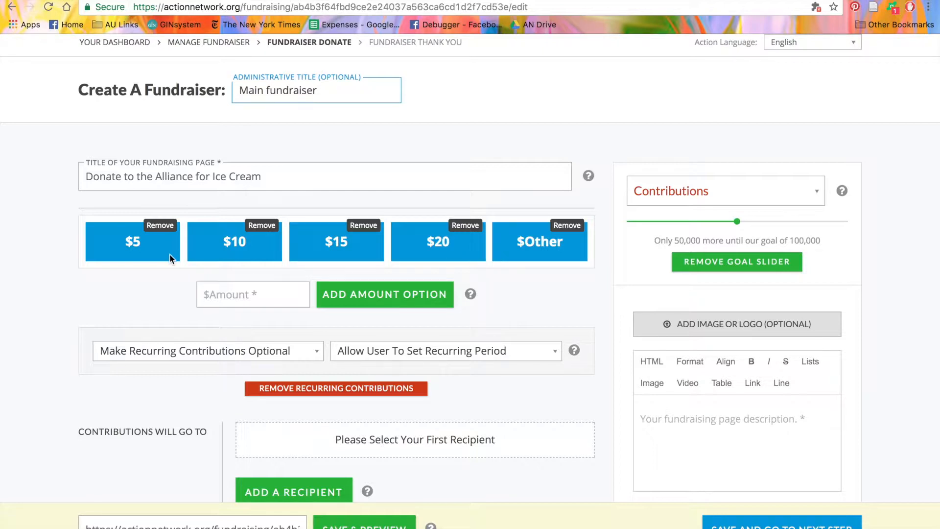
{"action": "left_click", "coordinate": [161, 225]}
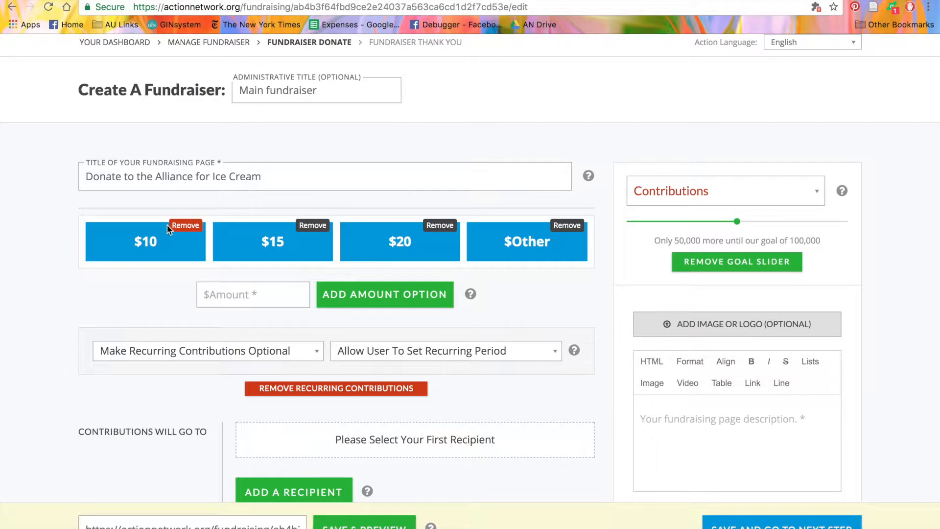
{"action": "left_click", "coordinate": [240, 300]}
{"action": "type", "text": "50"}
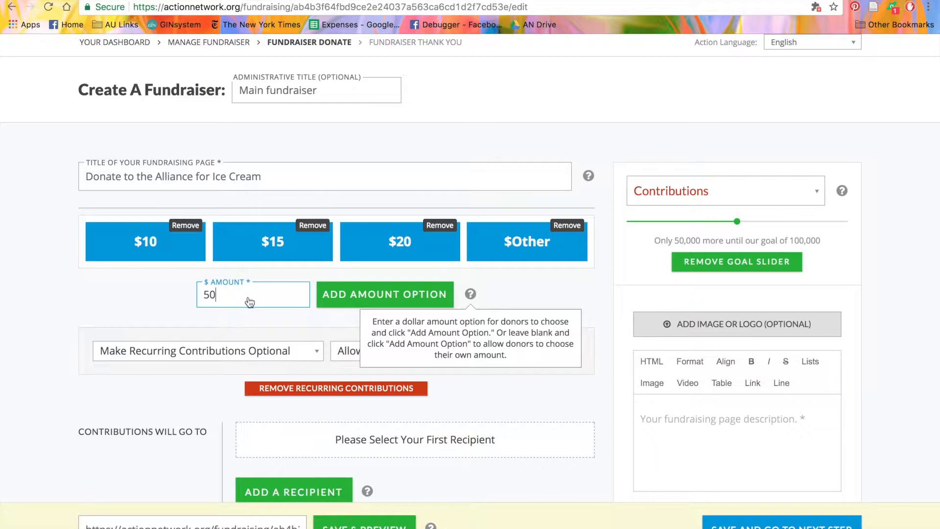
{"action": "left_click", "coordinate": [344, 295]}
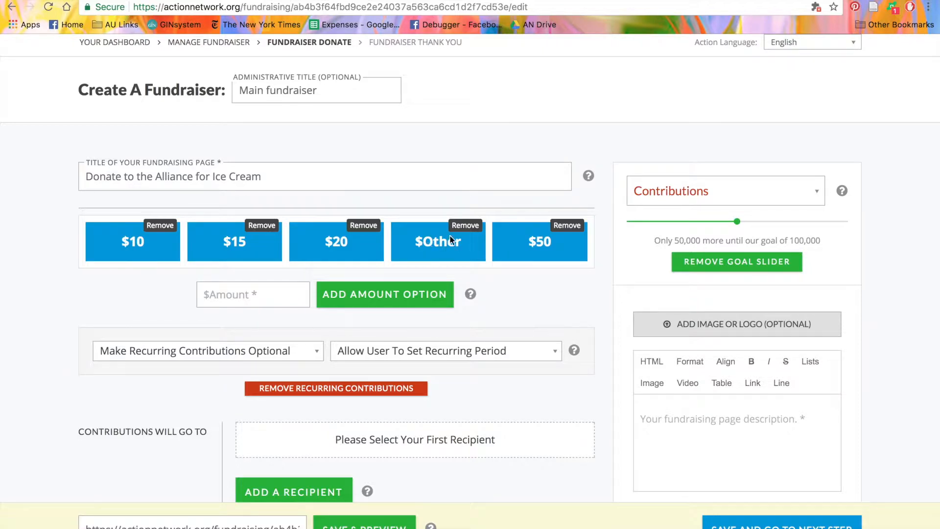
{"action": "left_click", "coordinate": [472, 226]}
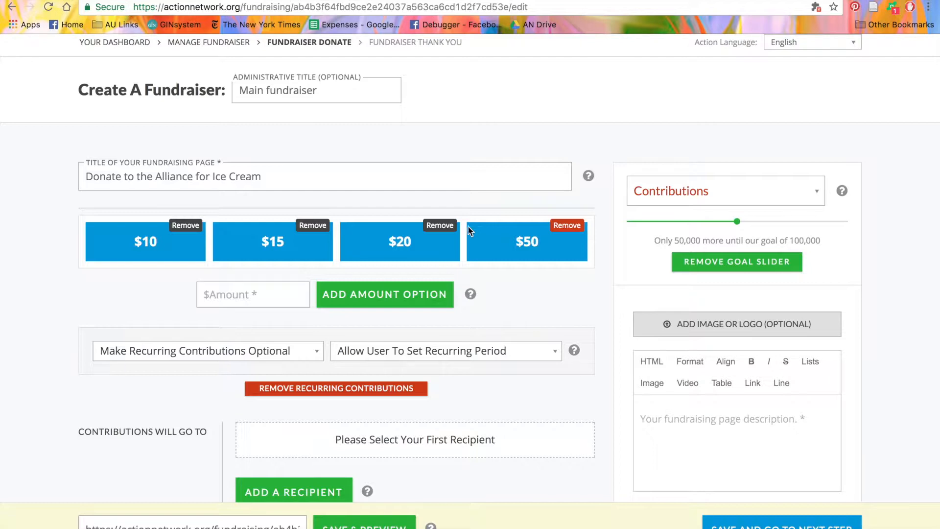
{"action": "left_click", "coordinate": [391, 302]}
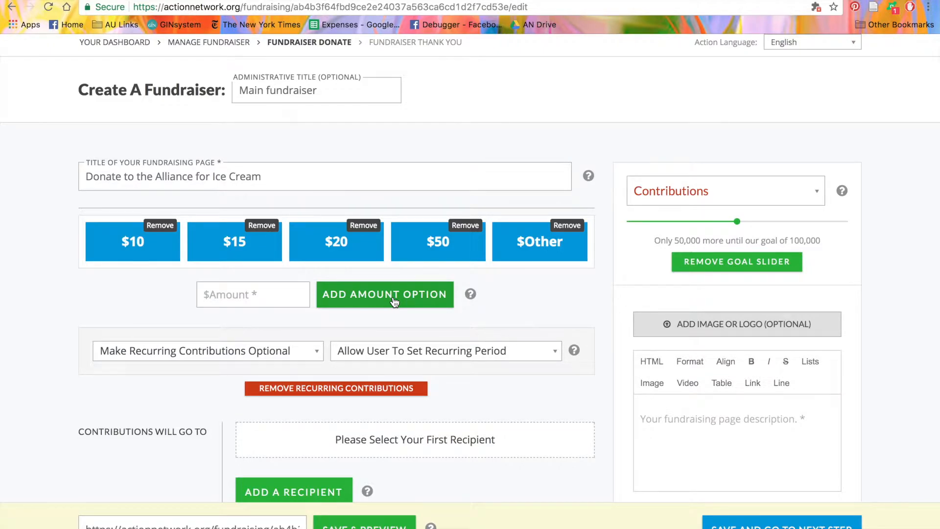
- Make all contributions recurring and set the recurring period to monthly
{"action": "scroll", "coordinate": [394, 301], "scroll_direction": "up", "scroll_amount": 2}
{"action": "scroll", "coordinate": [394, 301], "scroll_direction": "down", "scroll_amount": 4}
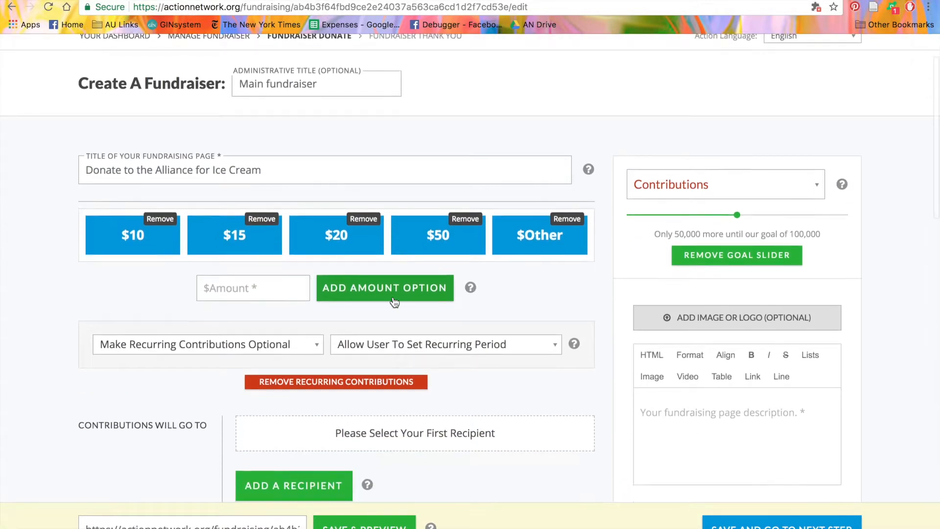
{"action": "scroll", "coordinate": [394, 301], "scroll_direction": "down", "scroll_amount": 1}
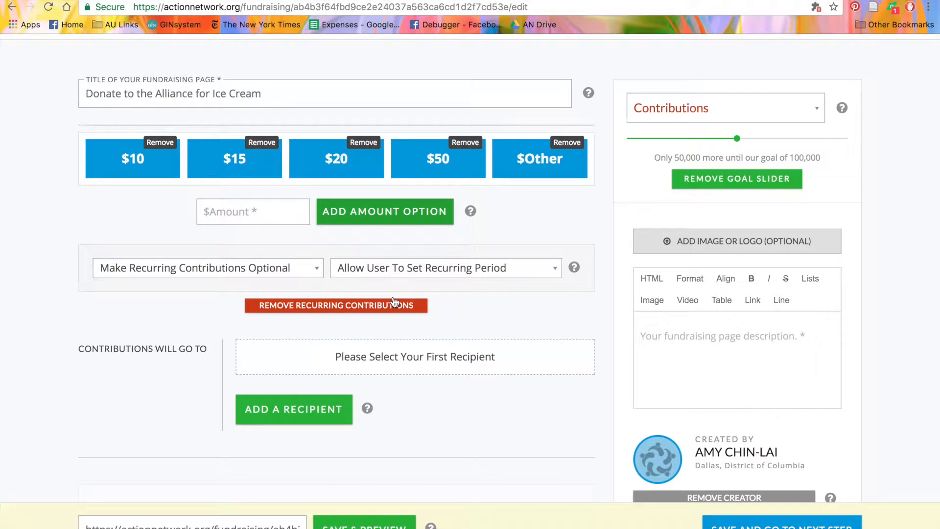
{"action": "left_click", "coordinate": [287, 272]}
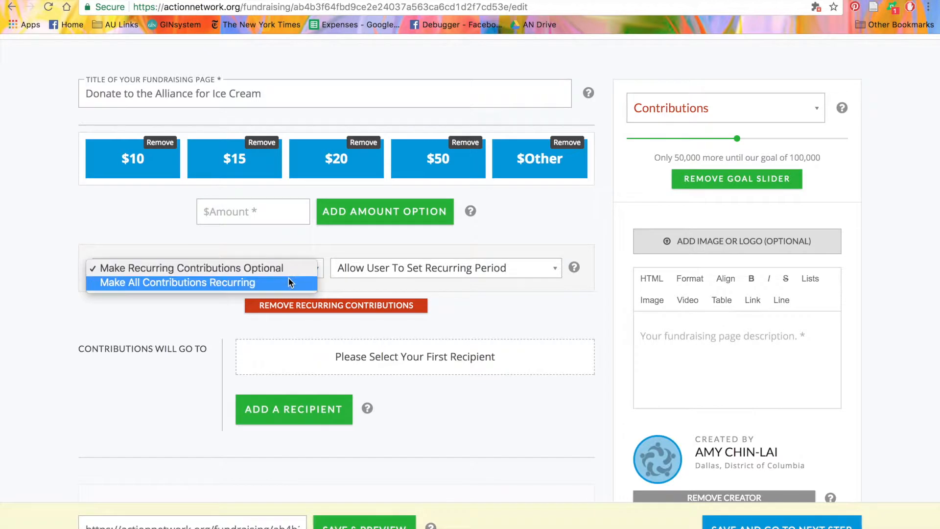
{"action": "left_click", "coordinate": [291, 282]}
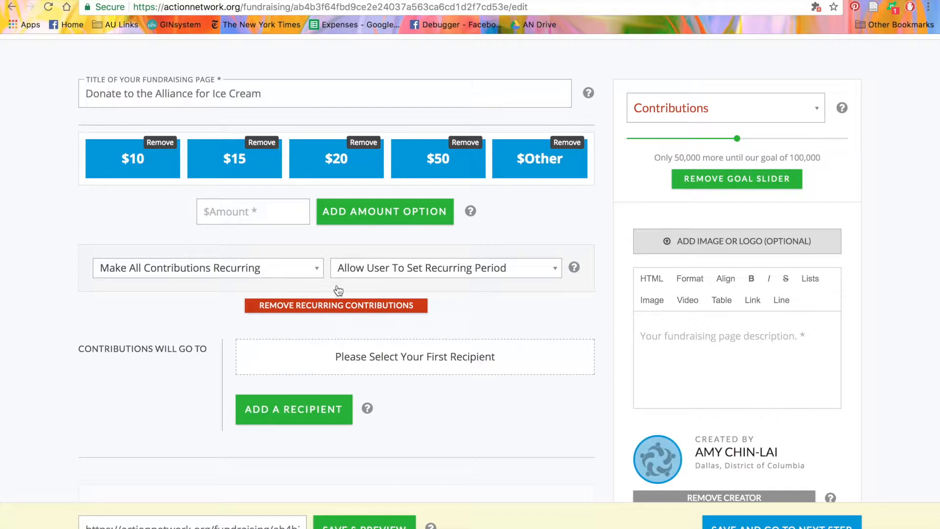
{"action": "left_click", "coordinate": [398, 270]}
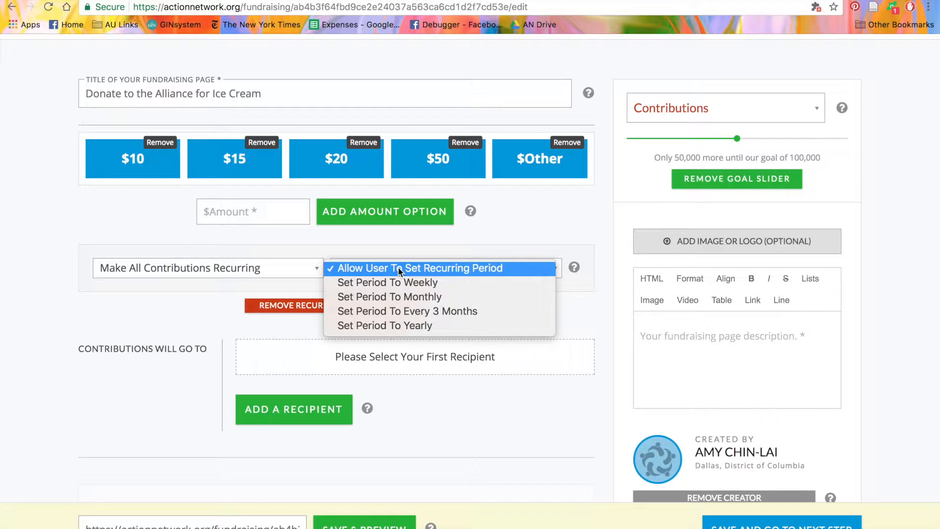
{"action": "left_click", "coordinate": [410, 297]}
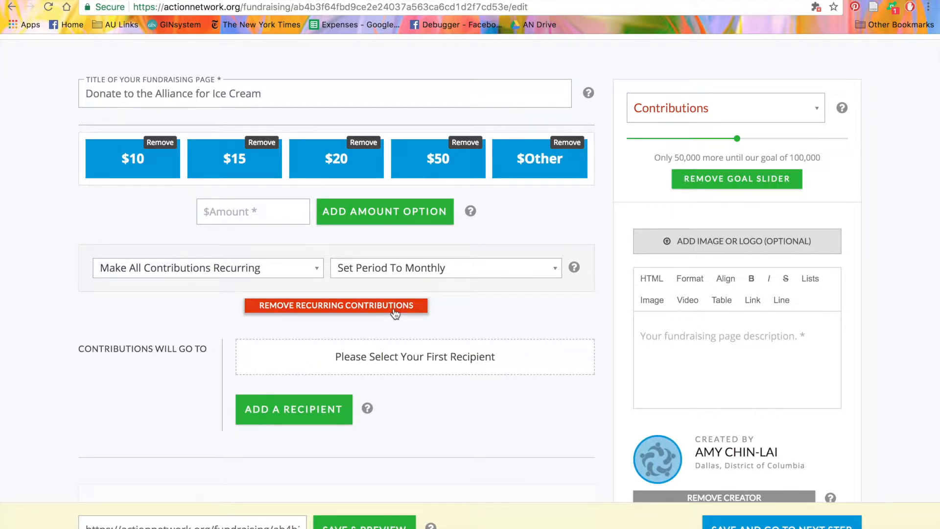
- Remove and re-add the recurring contributions settings, making recurring contributions optional
{"action": "left_click", "coordinate": [395, 309]}
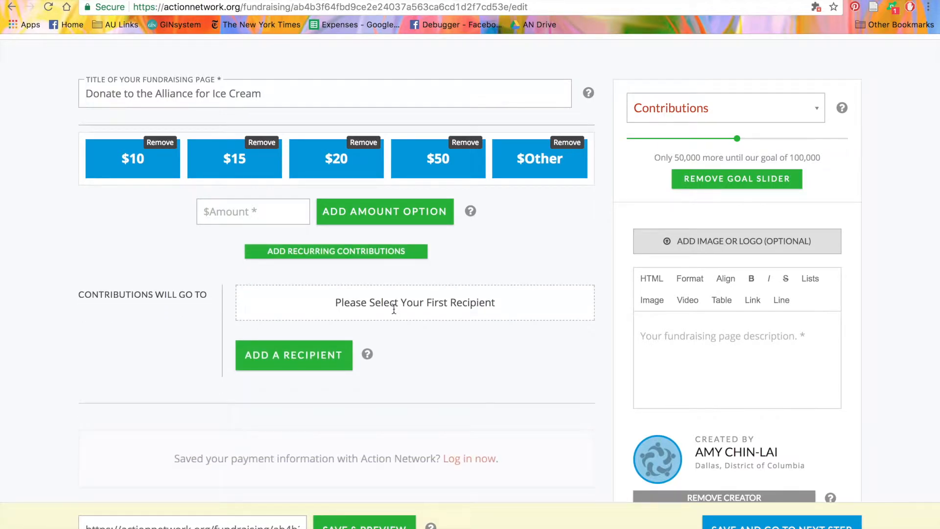
{"action": "left_click", "coordinate": [382, 252]}
{"action": "left_click", "coordinate": [266, 264]}
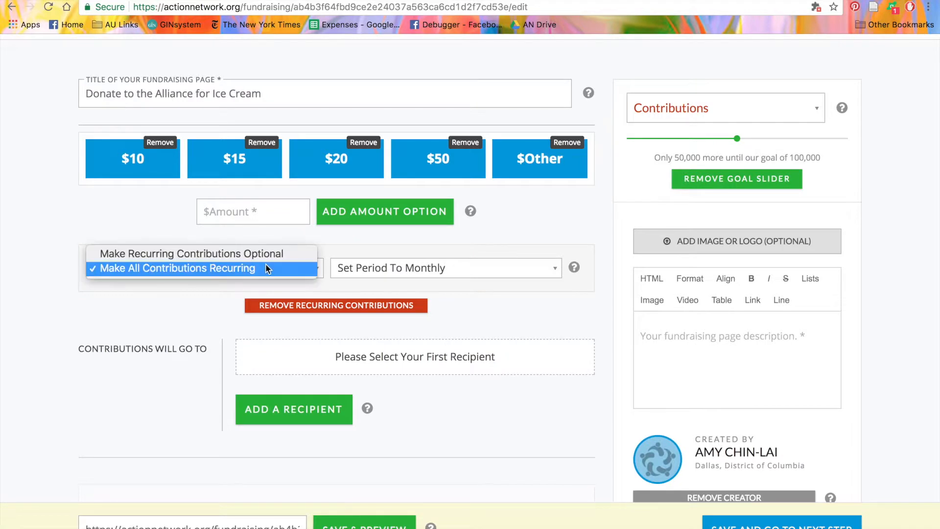
{"action": "left_click", "coordinate": [266, 254]}
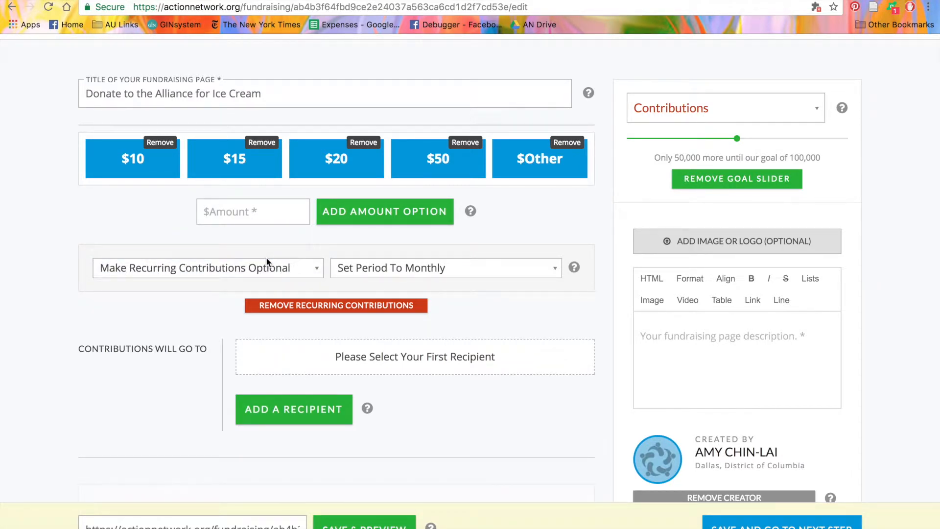
- Add your group "Video Tutorial - Alliance for Ice Cream" as the recipient of the contributions
{"action": "scroll", "coordinate": [266, 257], "scroll_direction": "down", "scroll_amount": 2}
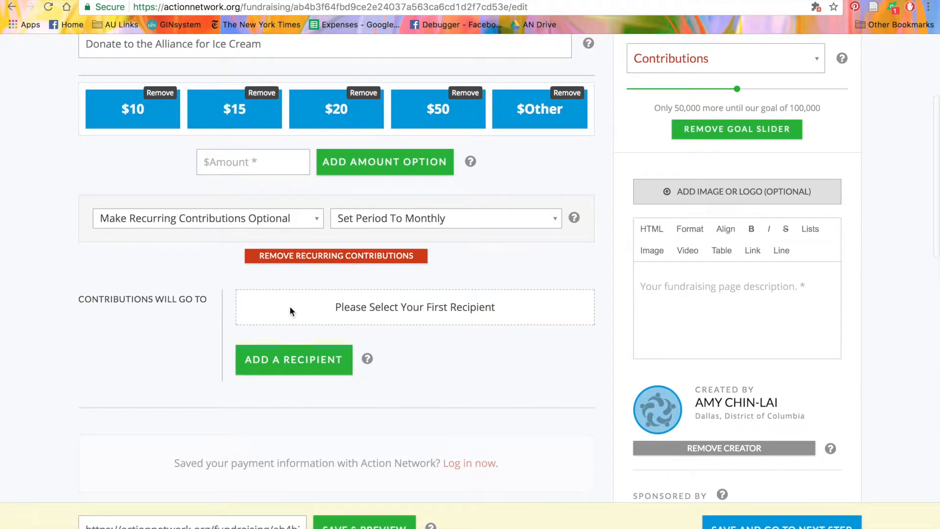
{"action": "left_click", "coordinate": [304, 369]}
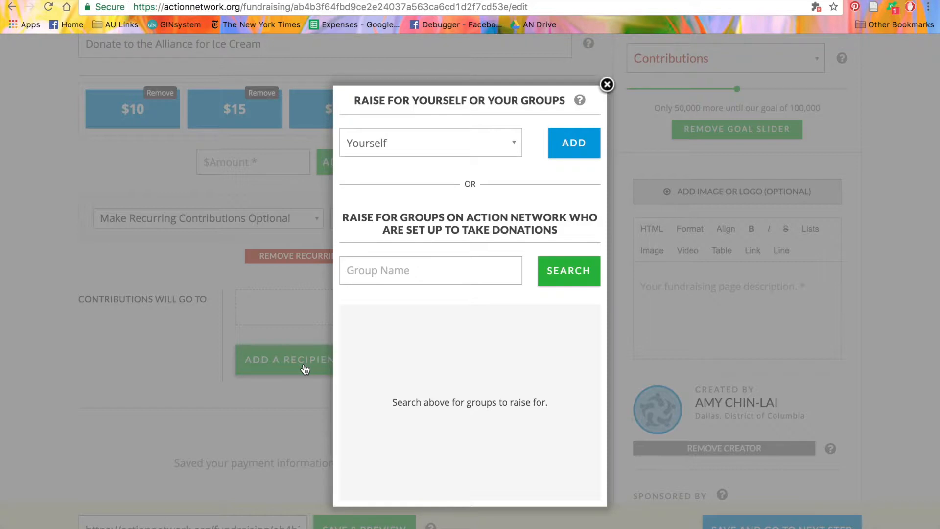
{"action": "left_click", "coordinate": [509, 150]}
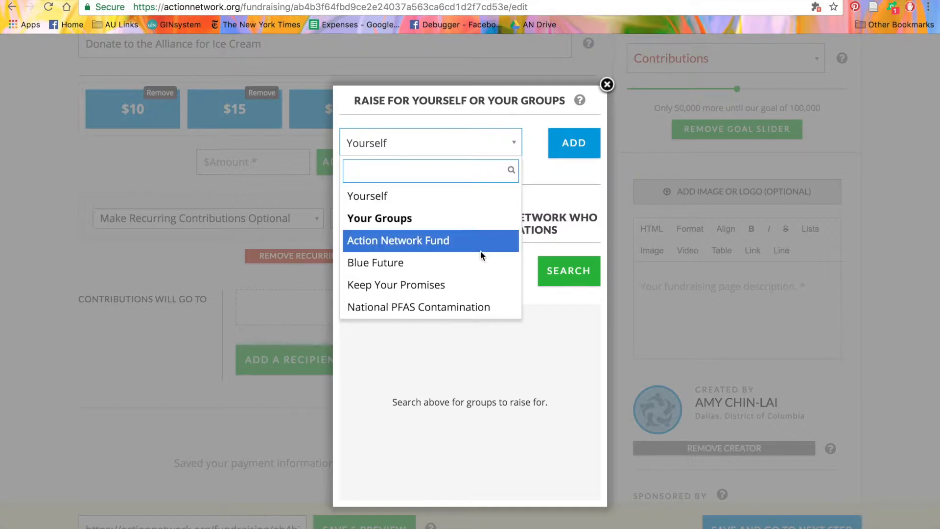
{"action": "scroll", "coordinate": [481, 252], "scroll_direction": "down", "scroll_amount": 2}
{"action": "scroll", "coordinate": [482, 255], "scroll_direction": "down", "scroll_amount": 5}
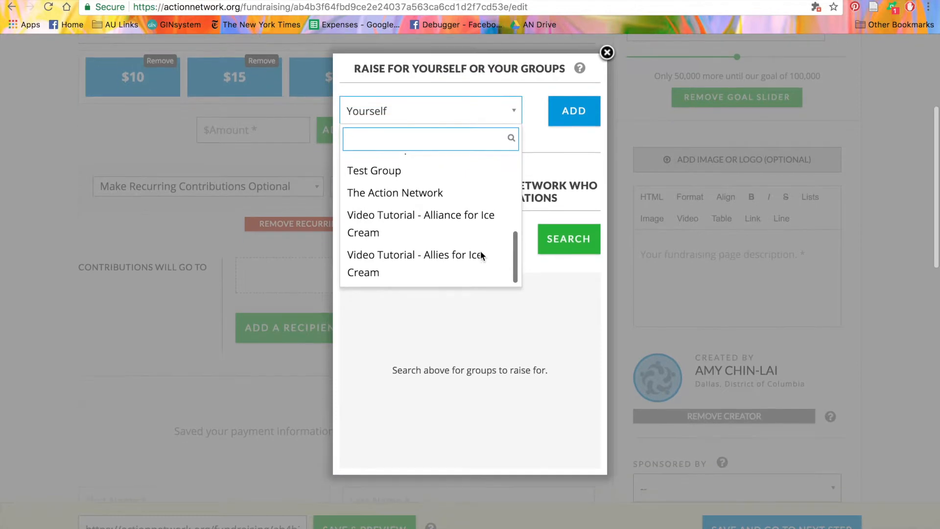
{"action": "left_click", "coordinate": [473, 235]}
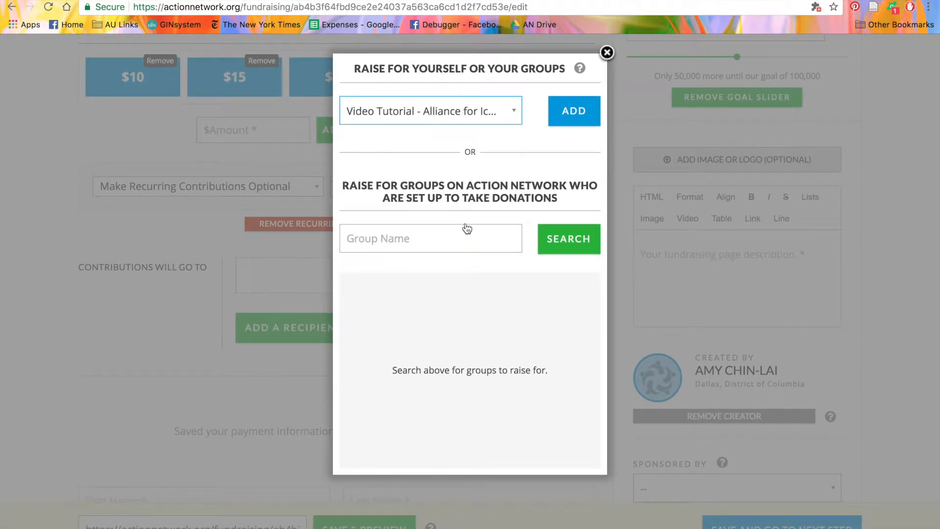
{"action": "left_click", "coordinate": [576, 114]}
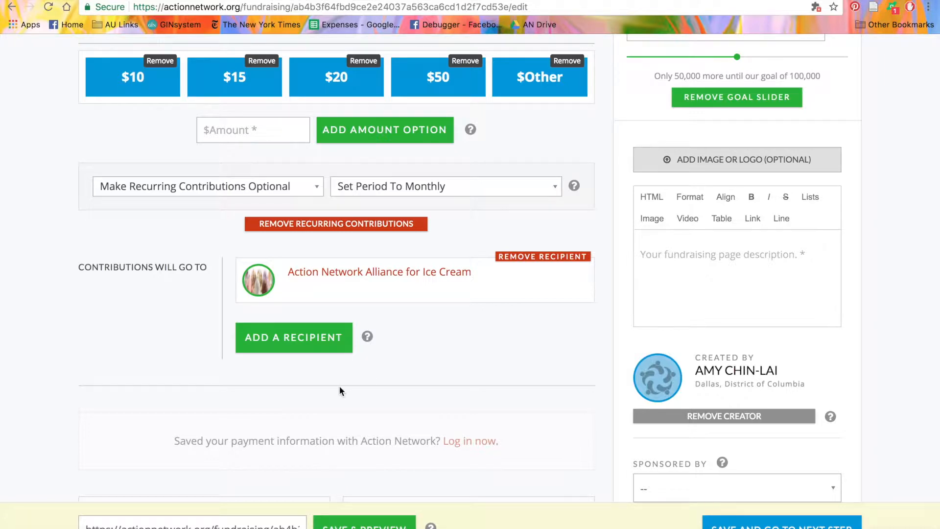
- Search for "action network" groups, add The Action Network as a second recipient, and remove it again
{"action": "left_click", "coordinate": [303, 341]}
{"action": "left_click", "coordinate": [451, 273]}
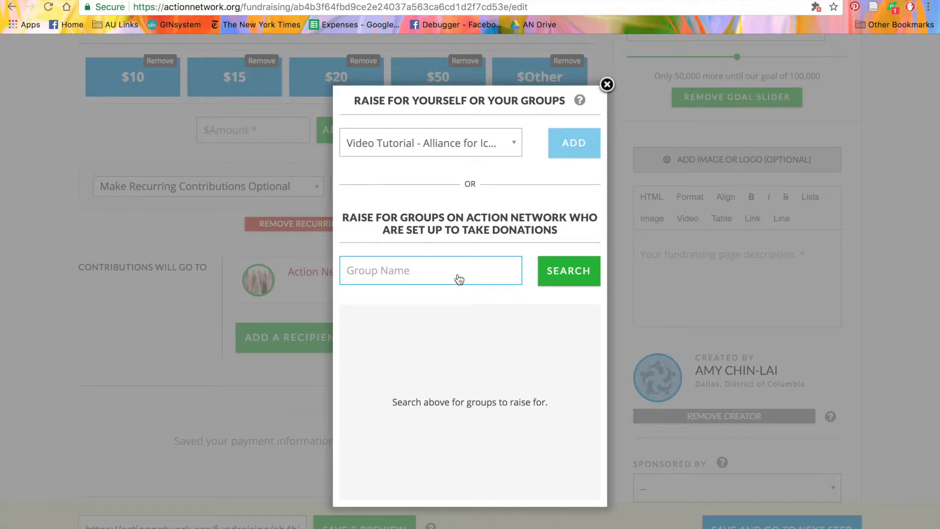
{"action": "type", "text": "action network"}
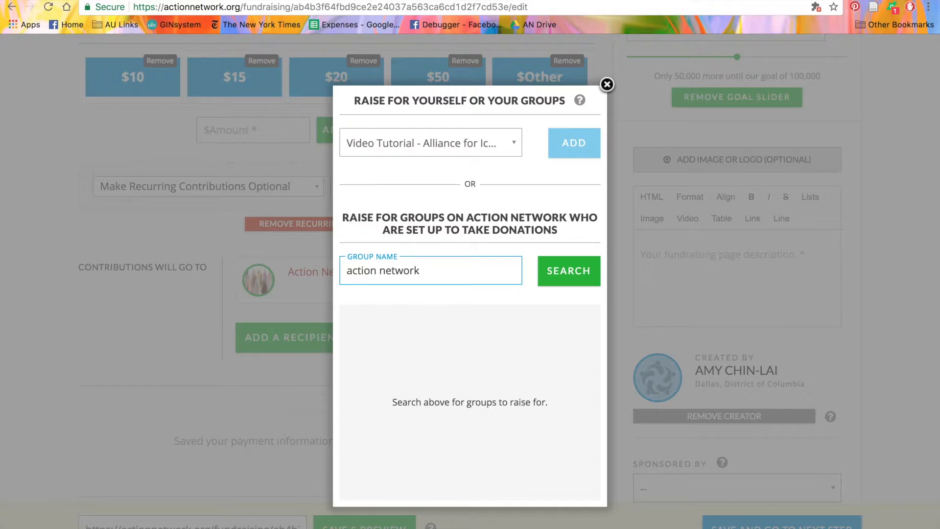
{"action": "left_click", "coordinate": [567, 279]}
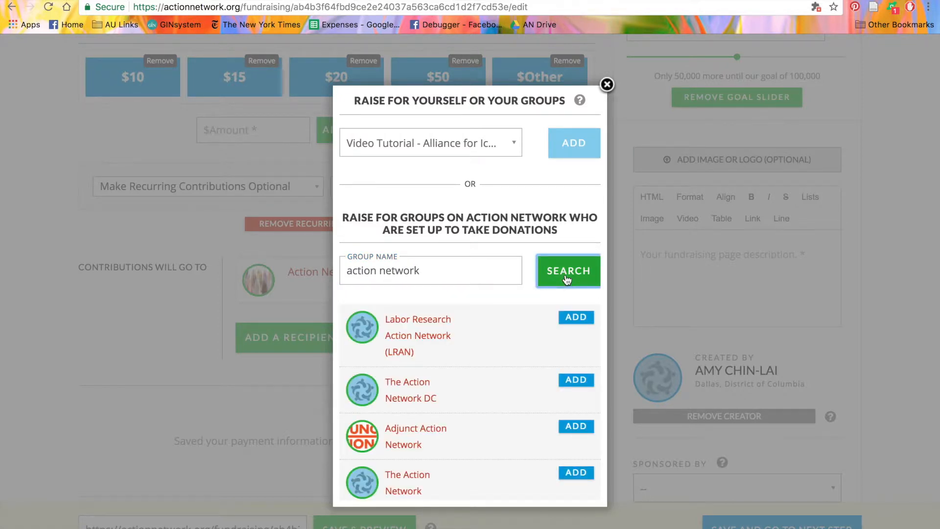
{"action": "scroll", "coordinate": [544, 316], "scroll_direction": "down", "scroll_amount": 2}
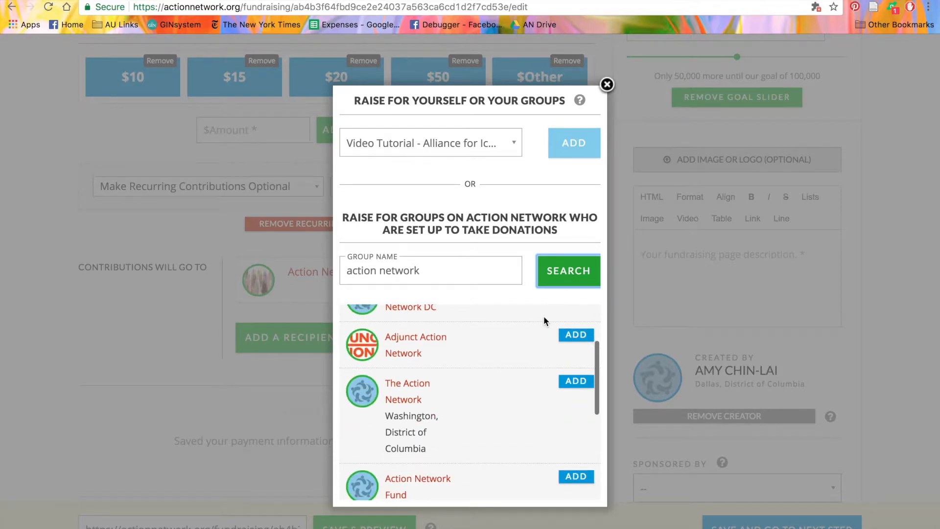
{"action": "left_click", "coordinate": [583, 386]}
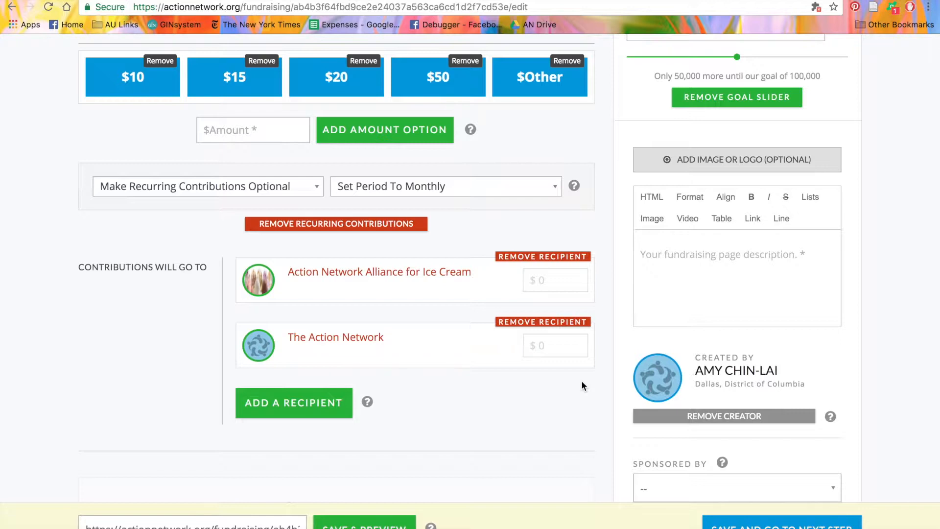
{"action": "left_click", "coordinate": [540, 322]}
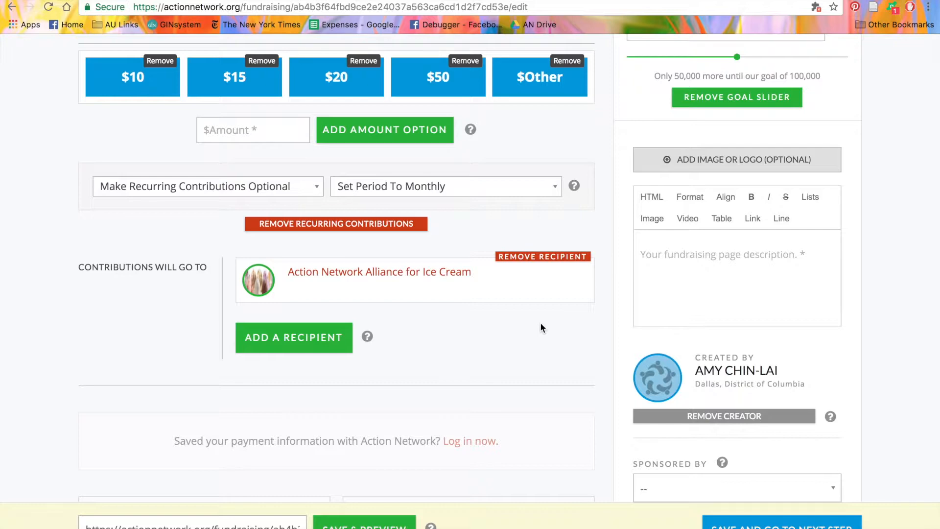
{"action": "scroll", "coordinate": [331, 420], "scroll_direction": "down", "scroll_amount": 6}
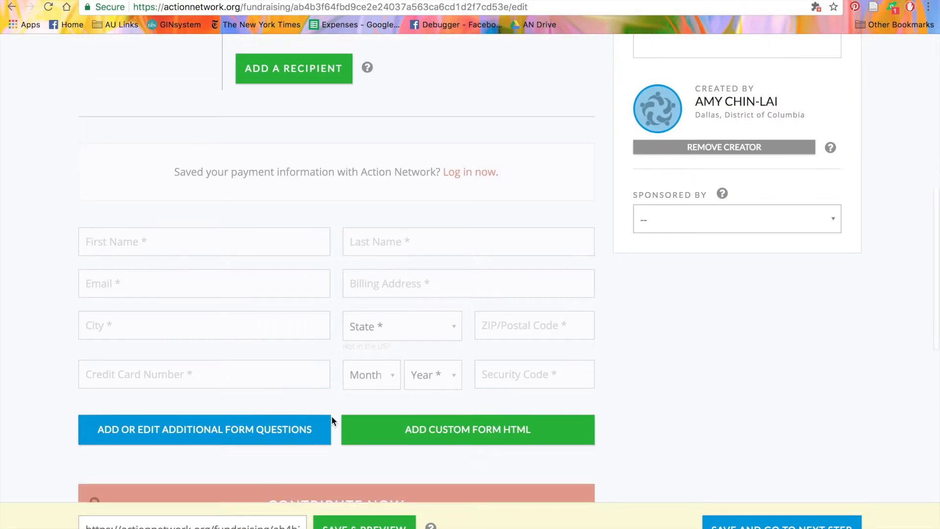
{"action": "scroll", "coordinate": [331, 417], "scroll_direction": "down", "scroll_amount": 2}
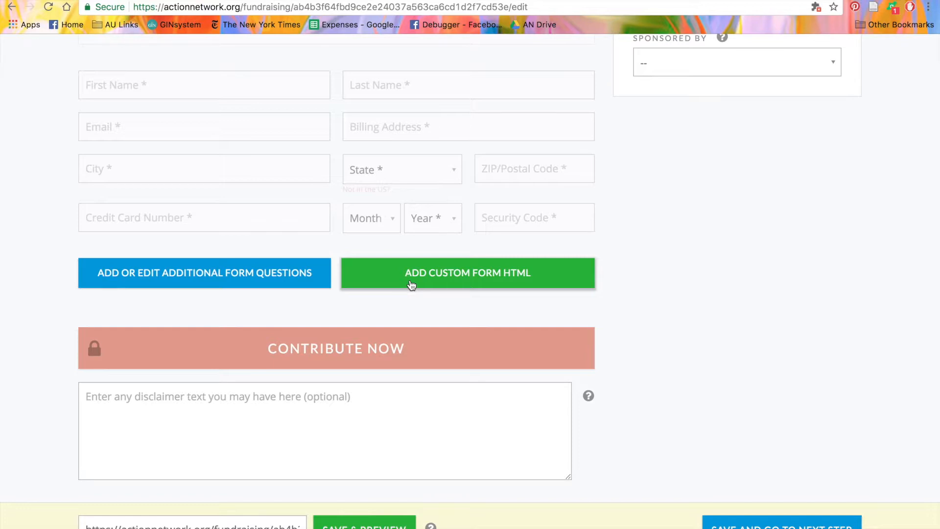
{"action": "scroll", "coordinate": [411, 284], "scroll_direction": "down", "scroll_amount": 5}
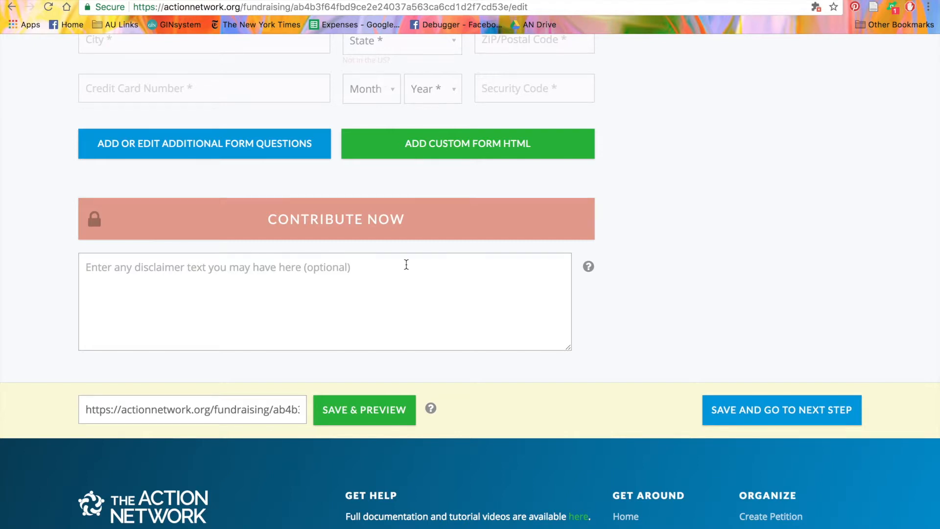
{"action": "scroll", "coordinate": [406, 264], "scroll_direction": "up", "scroll_amount": 15}
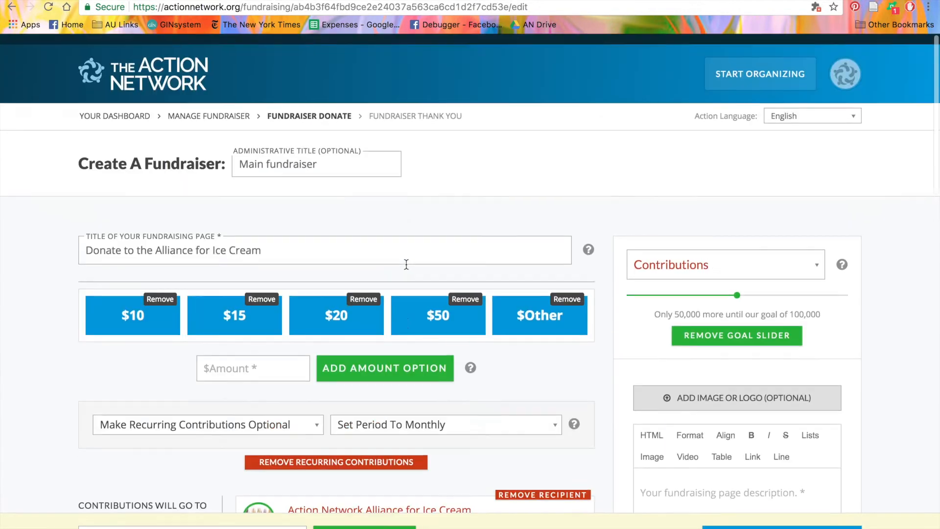
- Switch the goal slider from contributions to Amount Raised, and remove the goal slider from the page
{"action": "scroll", "coordinate": [406, 264], "scroll_direction": "down", "scroll_amount": 1}
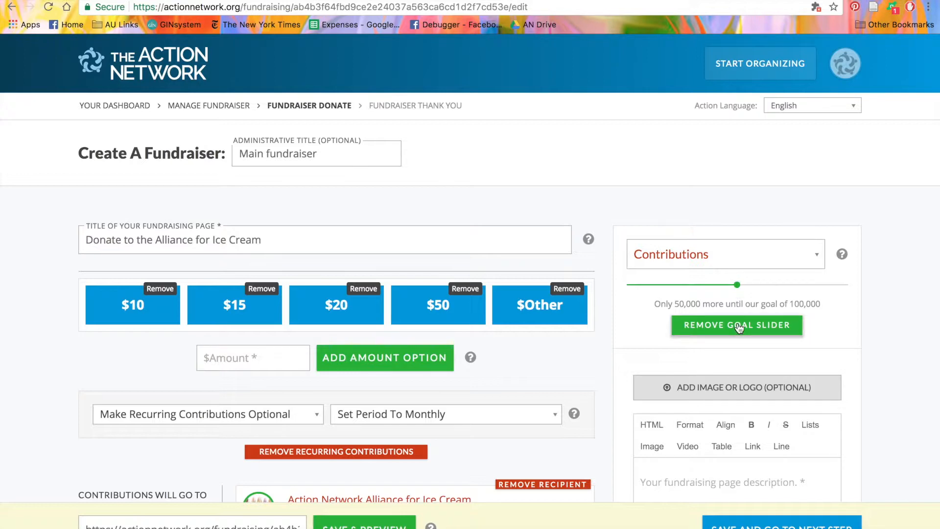
{"action": "left_click", "coordinate": [810, 262]}
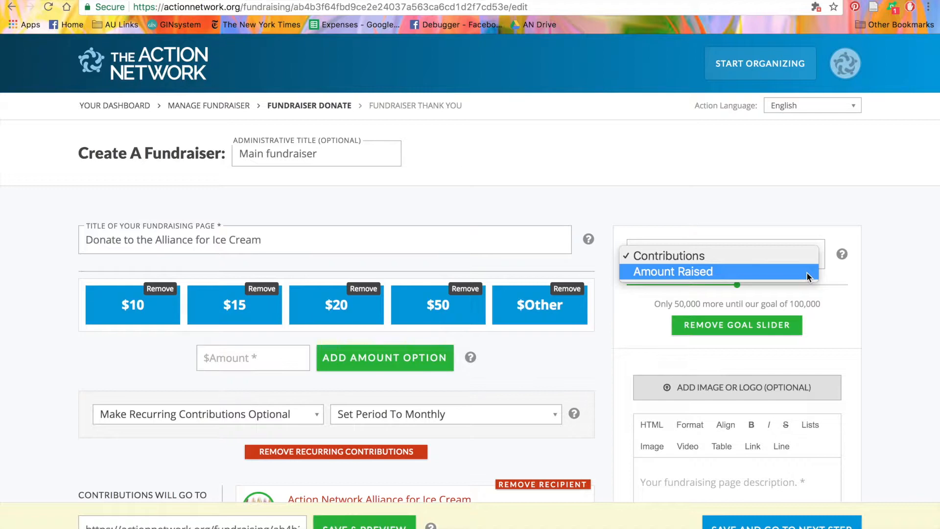
{"action": "left_click", "coordinate": [807, 272]}
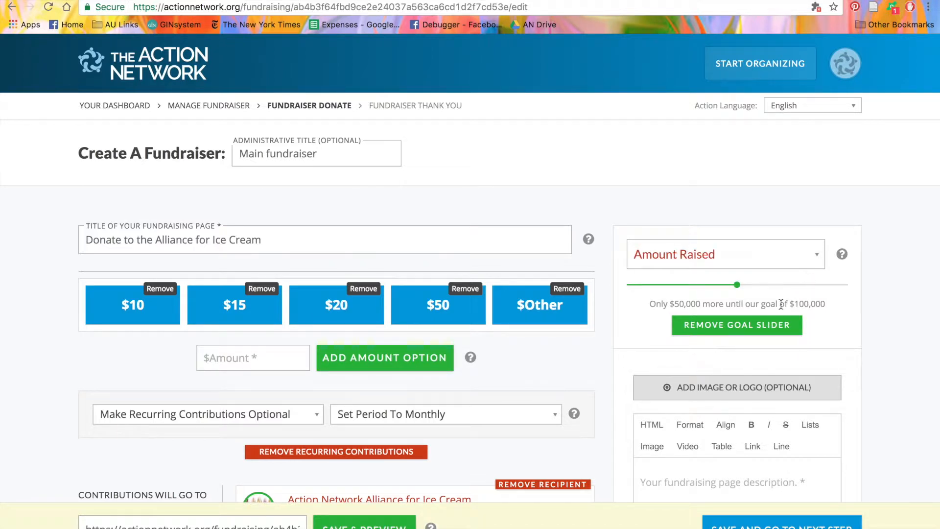
{"action": "left_click", "coordinate": [759, 328]}
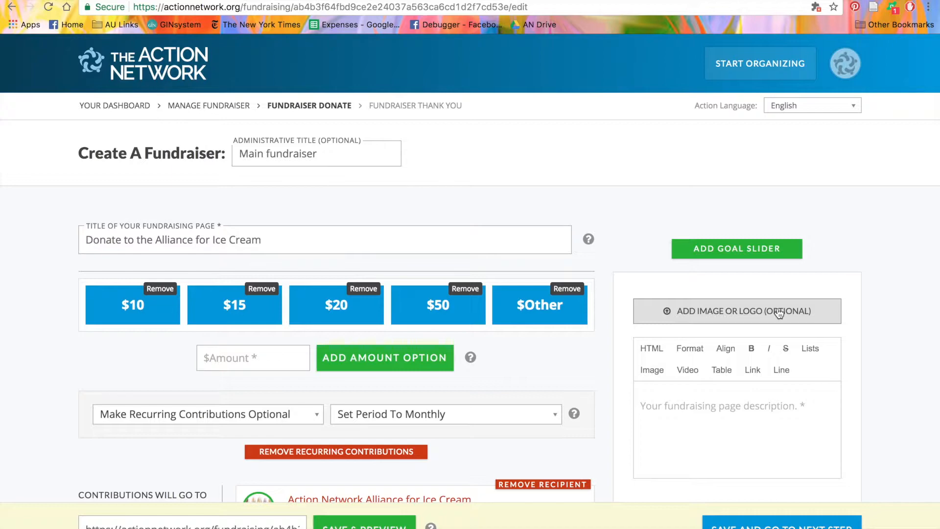
- Check the image upload option without adding a file, and enter the page description "Action Network staff work hard, donate so they can get ice cream!"
{"action": "left_click", "coordinate": [779, 313]}
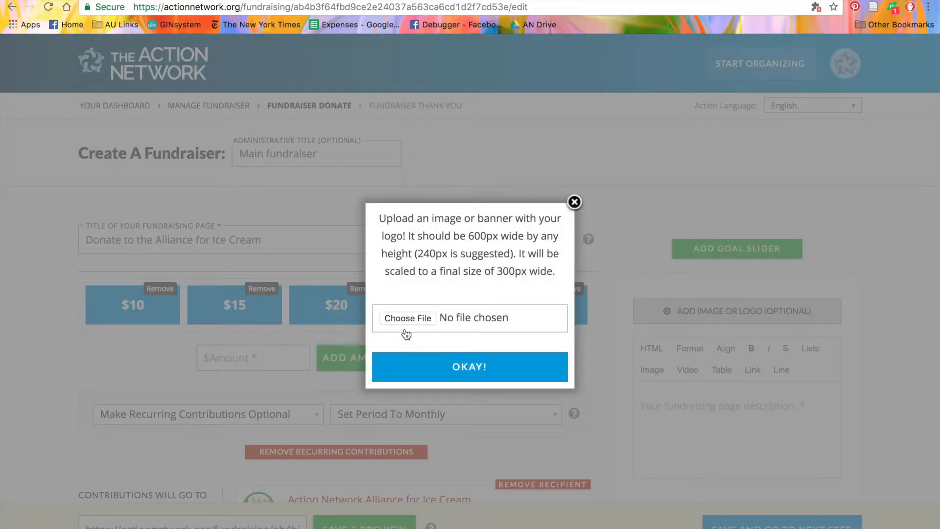
{"action": "left_click", "coordinate": [569, 197]}
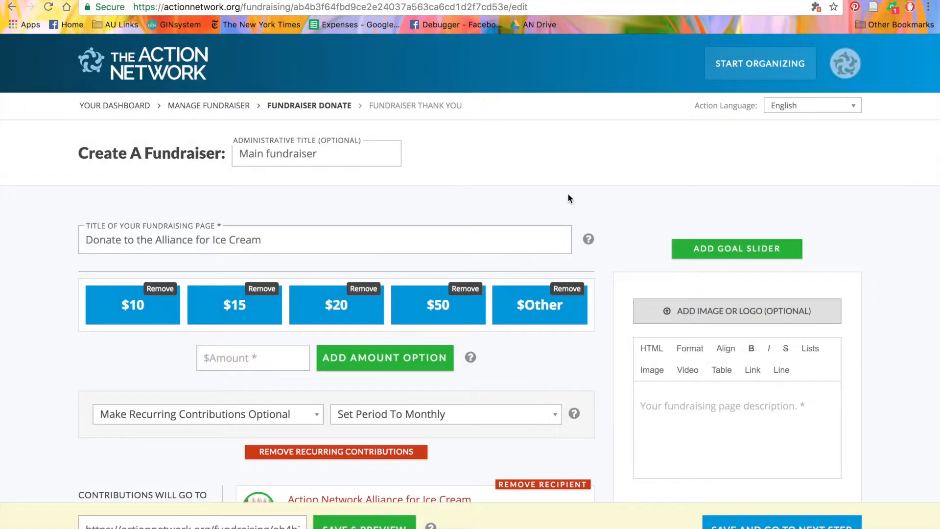
{"action": "scroll", "coordinate": [746, 323], "scroll_direction": "down", "scroll_amount": 2}
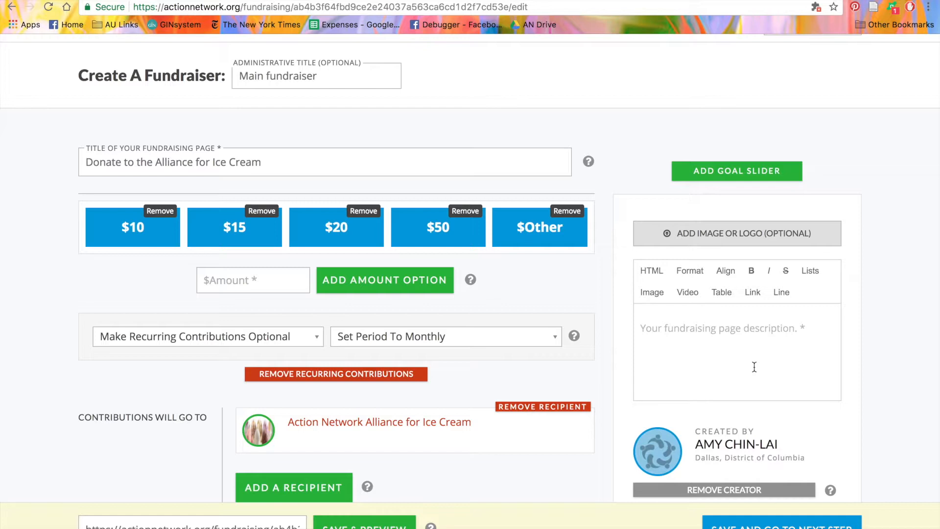
{"action": "type", "text": "Ac"}
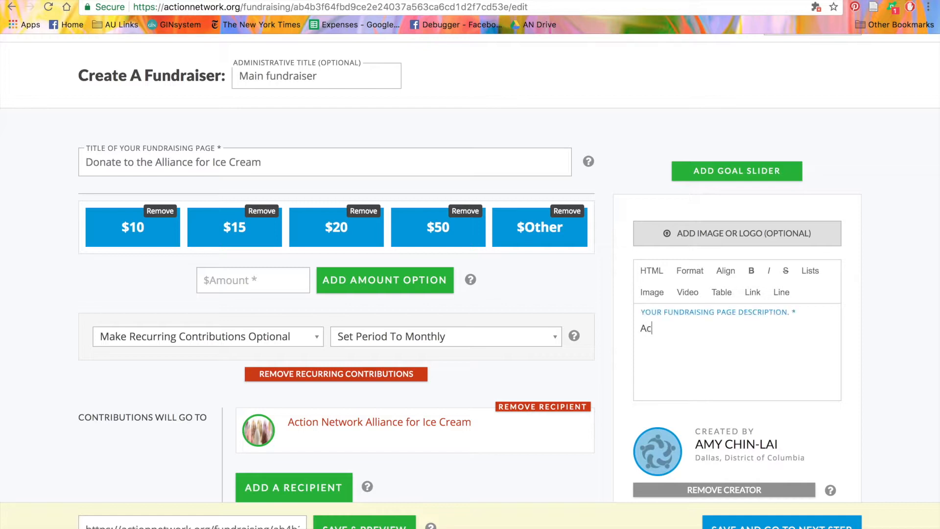
{"action": "type", "text": "tion Network staff work hard, y"}
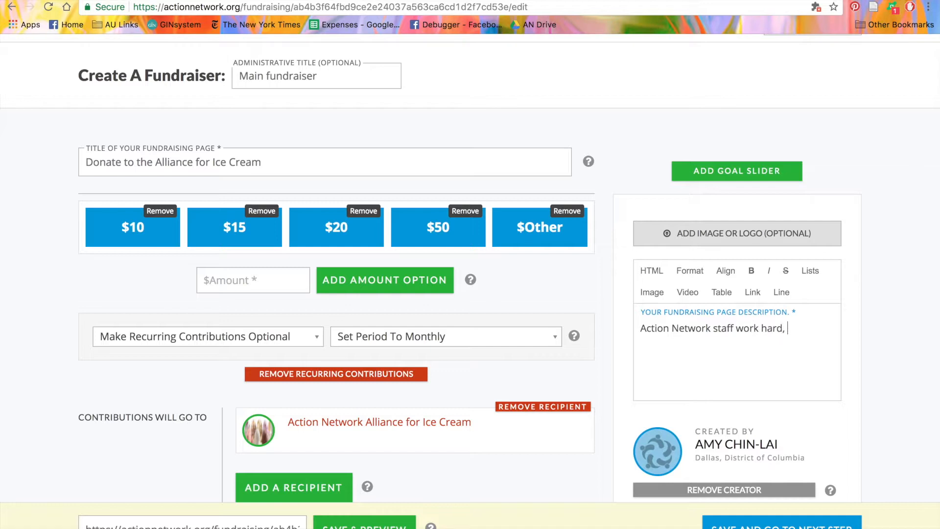
{"action": "key", "text": "BackSpace"}
{"action": "type", "text": "donate so they can get ice cream!"}
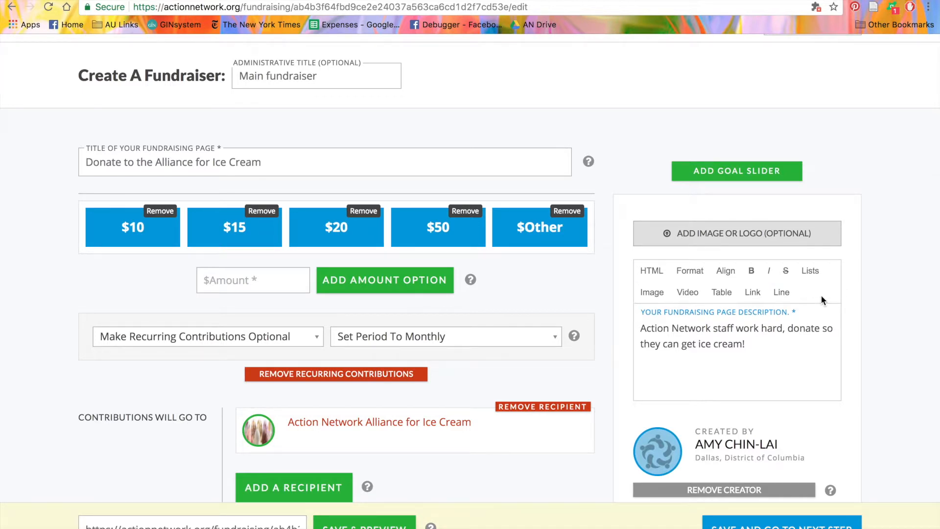
- Look through the description's HTML source, format and alignment options, and insert a horizontal line above the description text
{"action": "left_click", "coordinate": [650, 274]}
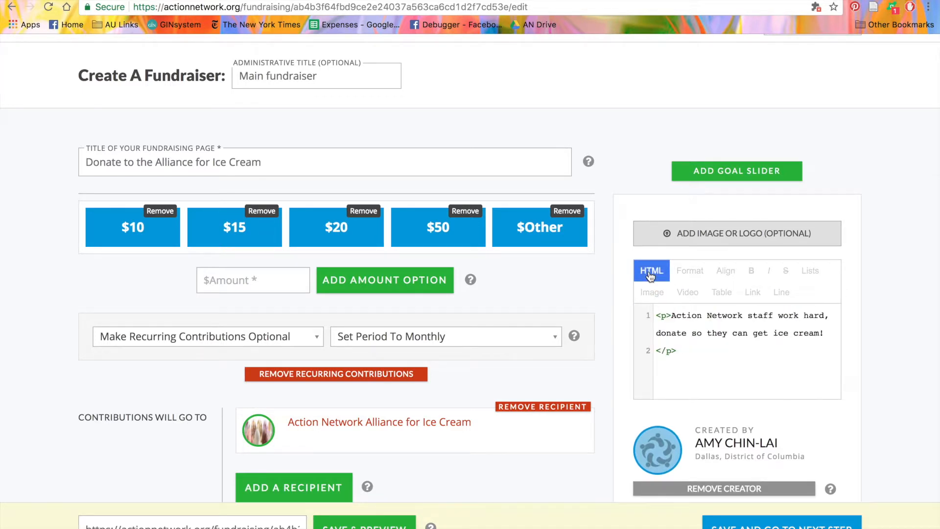
{"action": "left_click", "coordinate": [650, 276]}
{"action": "left_click", "coordinate": [690, 277]}
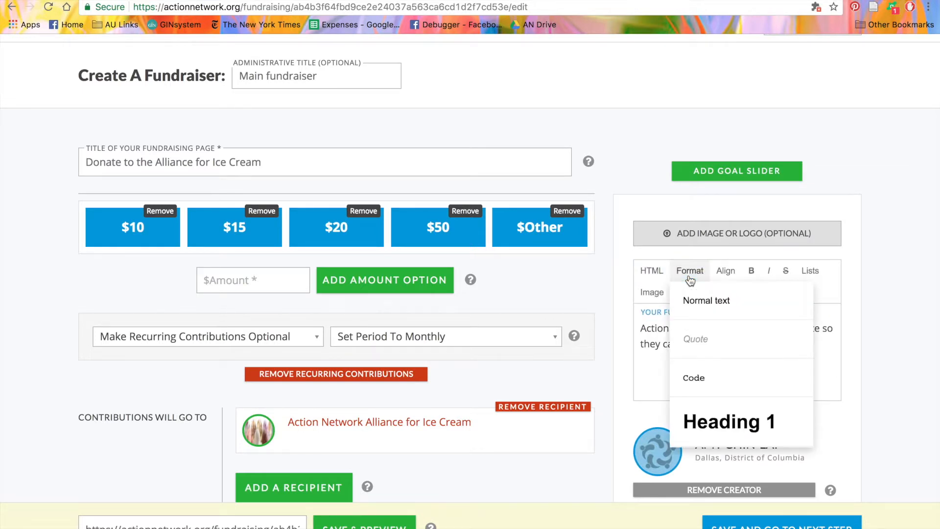
{"action": "left_click", "coordinate": [690, 277]}
{"action": "left_click", "coordinate": [726, 272]}
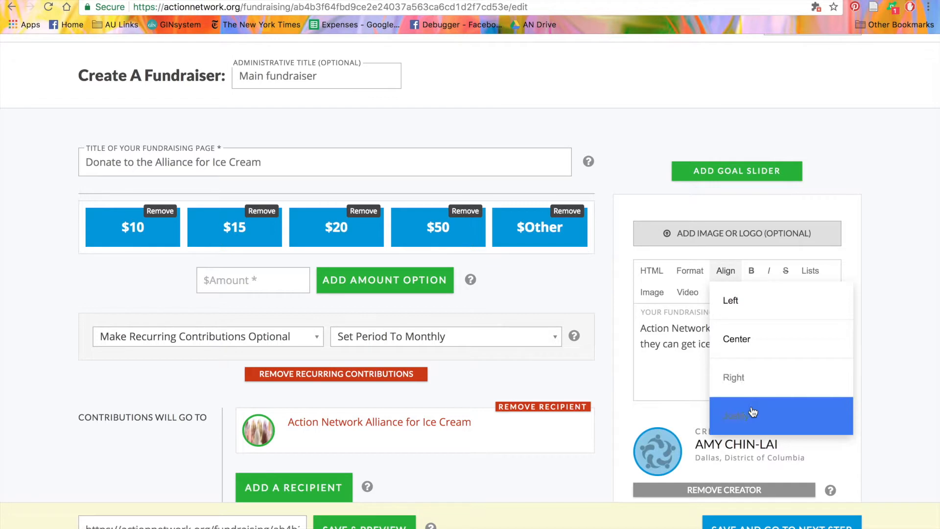
{"action": "left_click", "coordinate": [726, 272]}
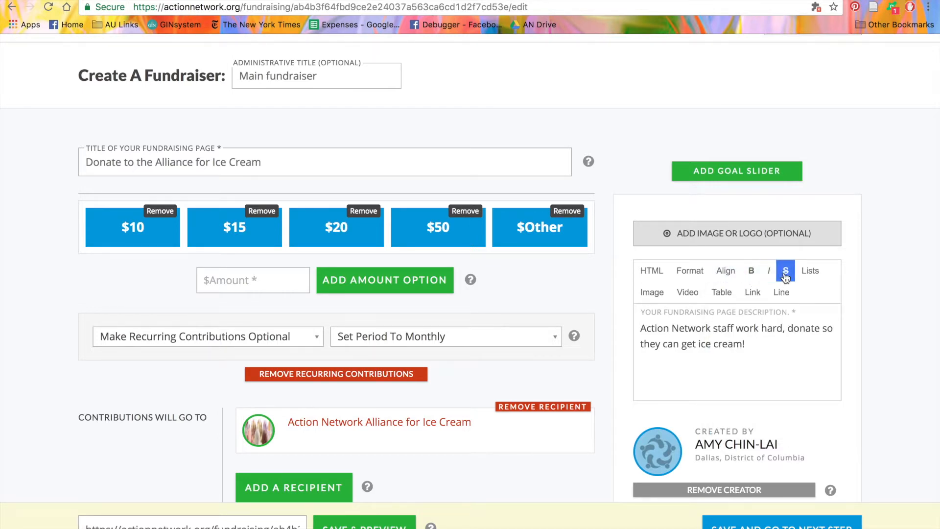
{"action": "left_click", "coordinate": [811, 270]}
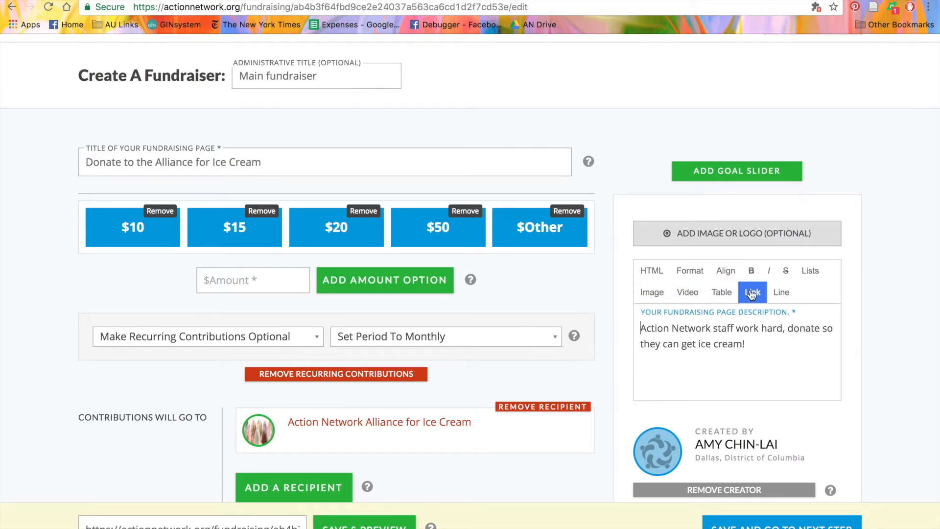
{"action": "left_click", "coordinate": [781, 293]}
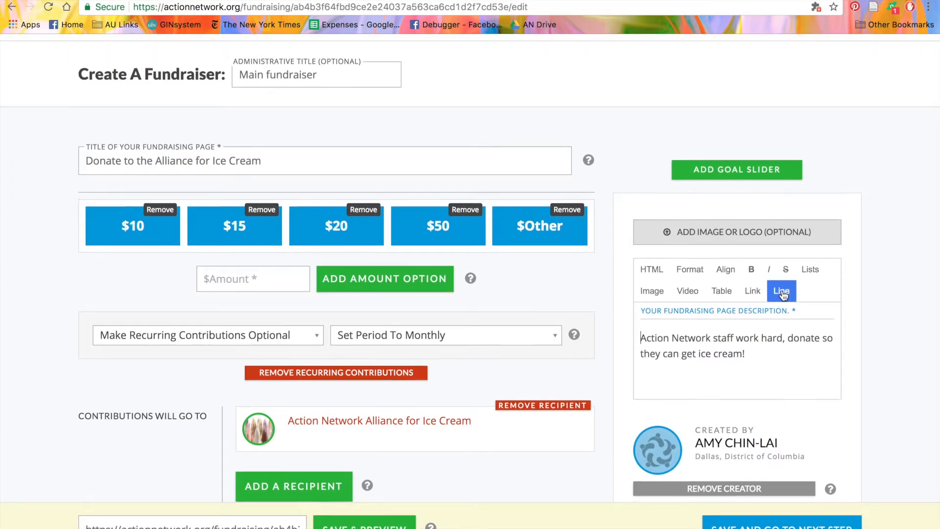
- Remove the creator from the fundraising page and set its sponsor to the "Video Tutorial - Alliance for Ice Cream" group
{"action": "scroll", "coordinate": [782, 291], "scroll_direction": "down", "scroll_amount": 3}
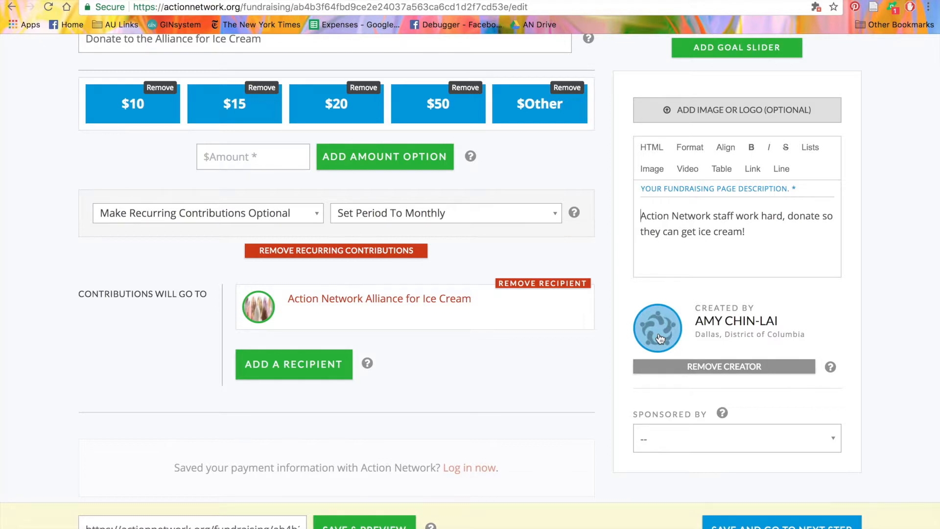
{"action": "left_click", "coordinate": [686, 369]}
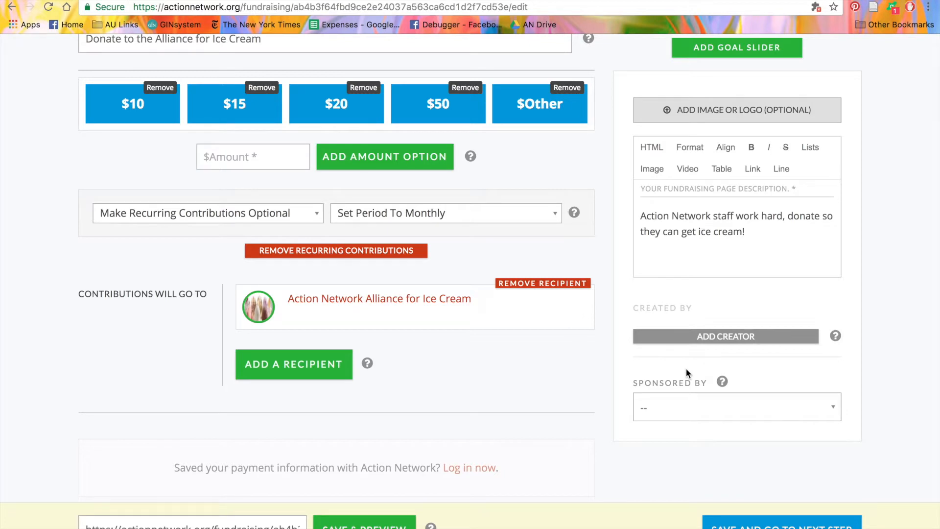
{"action": "scroll", "coordinate": [686, 368], "scroll_direction": "down", "scroll_amount": 1}
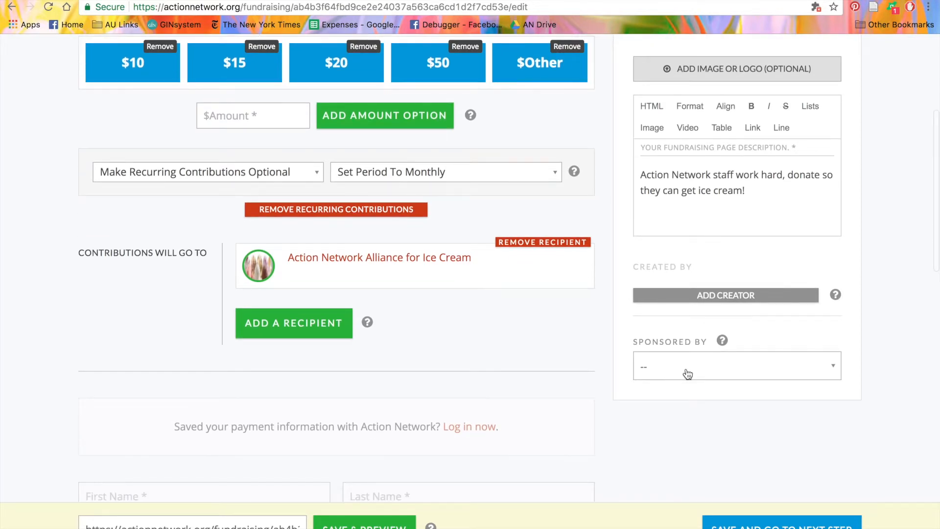
{"action": "left_click", "coordinate": [688, 373]}
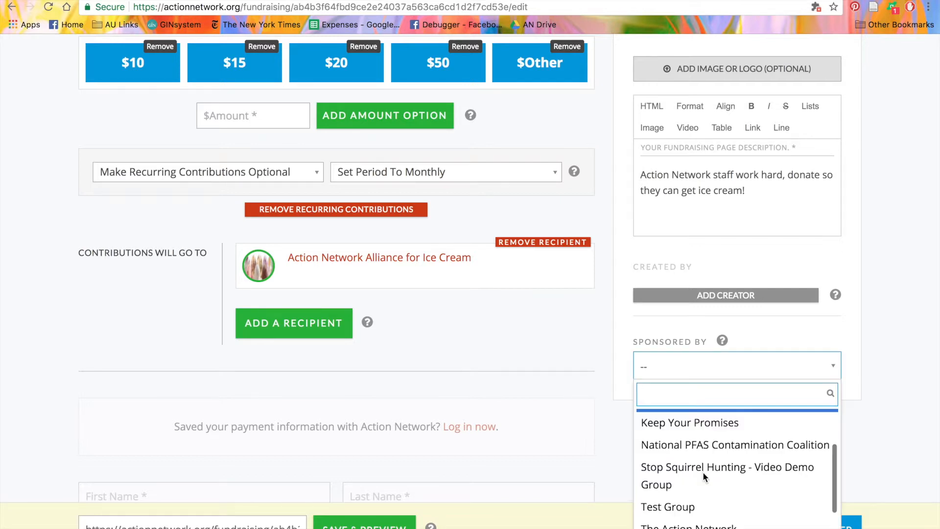
{"action": "scroll", "coordinate": [703, 472], "scroll_direction": "down", "scroll_amount": 1}
{"action": "left_click", "coordinate": [707, 498]}
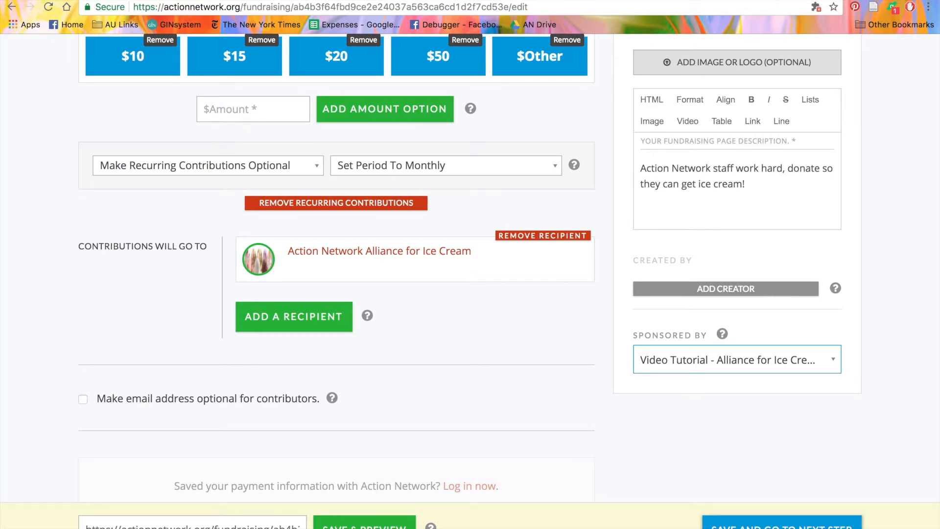
- Save the donation page, continue to the next step, and review the WePay and Stripe payment processor options
{"action": "left_click", "coordinate": [782, 524]}
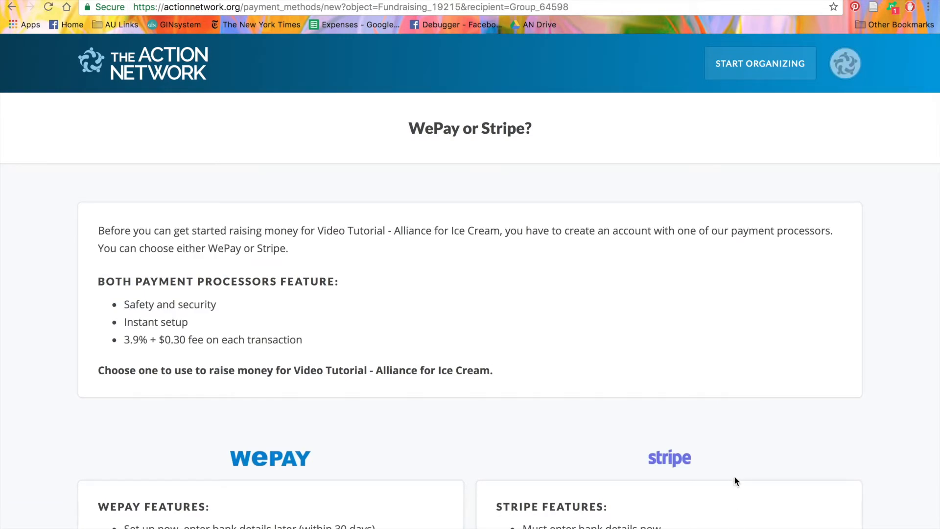
{"action": "scroll", "coordinate": [735, 480], "scroll_direction": "down", "scroll_amount": 7}
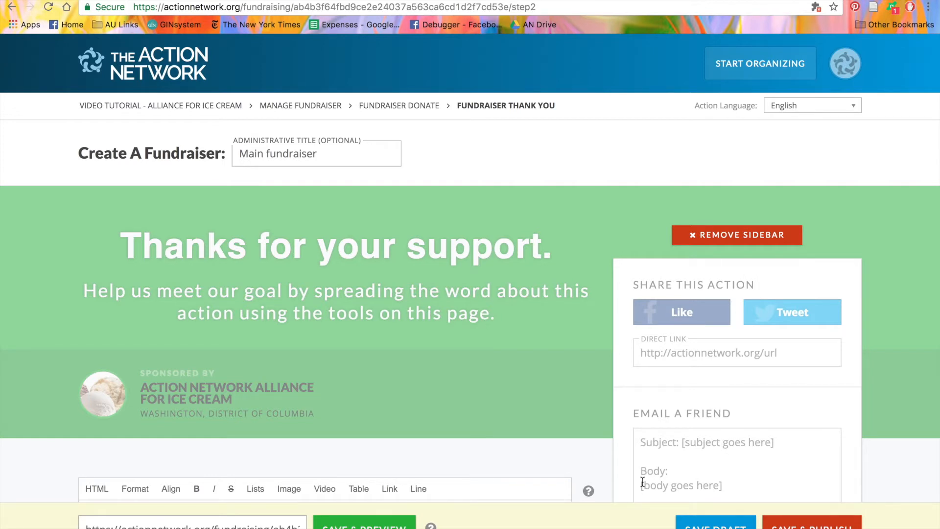
- Review the thank-you page's message editor and sharing options, and save and publish the fundraiser
{"action": "scroll", "coordinate": [643, 483], "scroll_direction": "down", "scroll_amount": 3}
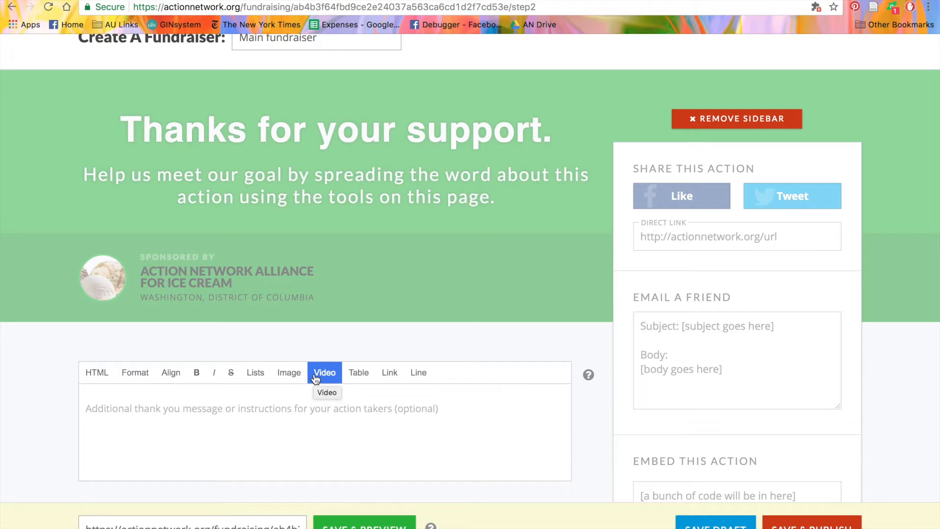
{"action": "scroll", "coordinate": [318, 404], "scroll_direction": "up", "scroll_amount": 1}
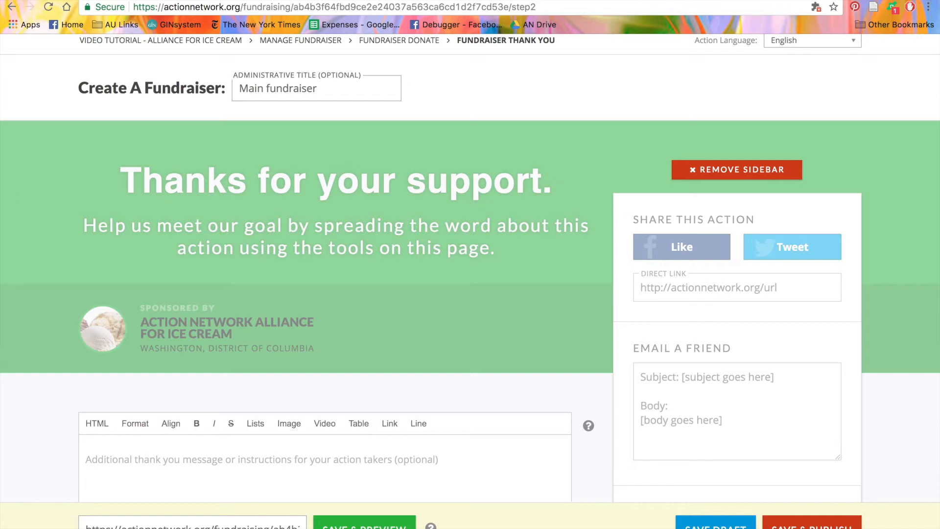
{"action": "left_click", "coordinate": [812, 523]}
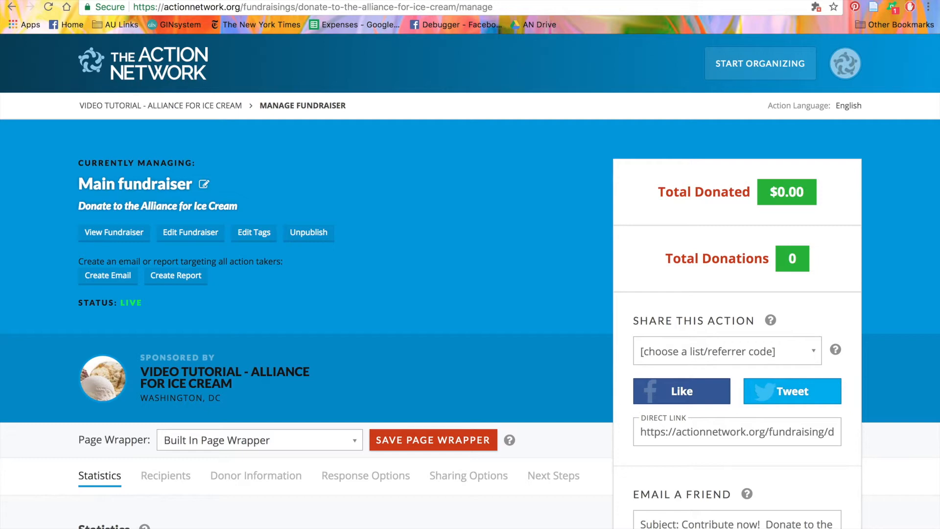
- Examine the published fundraiser's daily donations chart and its website and referral tracking statistics on the manage page
{"action": "scroll", "coordinate": [470, 282], "scroll_direction": "down", "scroll_amount": 8}
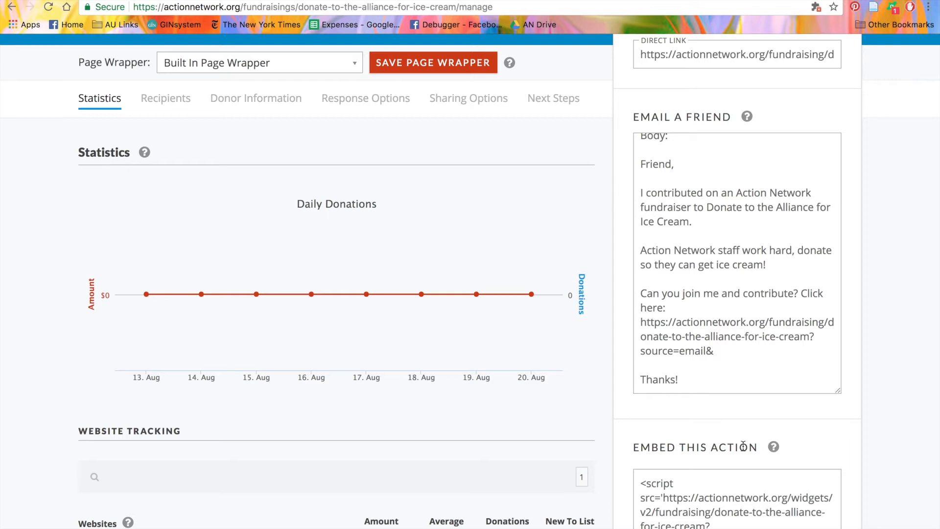
{"action": "scroll", "coordinate": [581, 356], "scroll_direction": "down", "scroll_amount": 3}
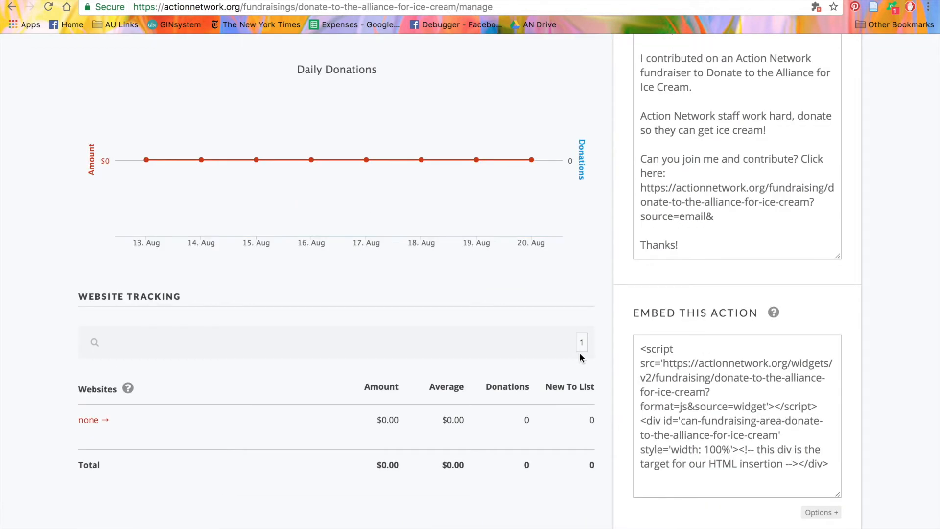
{"action": "scroll", "coordinate": [580, 353], "scroll_direction": "down", "scroll_amount": 5}
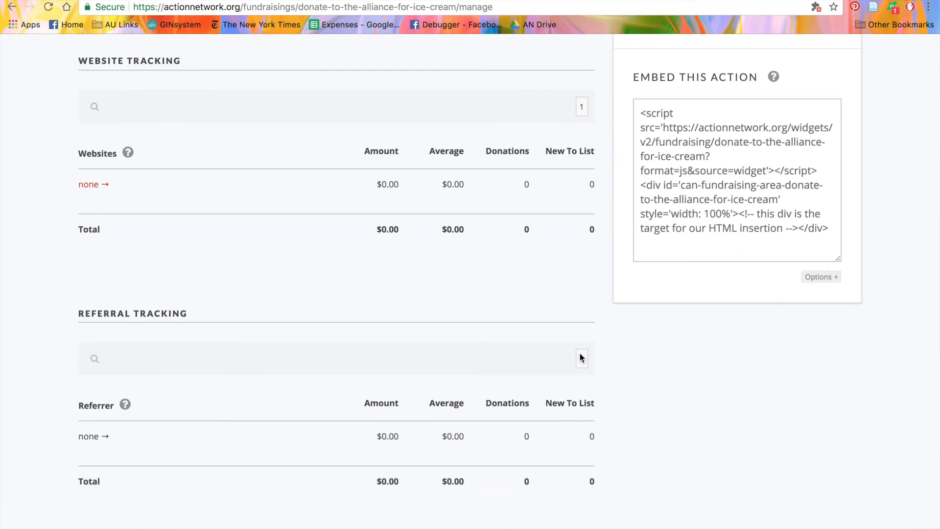
{"action": "scroll", "coordinate": [581, 358], "scroll_direction": "up", "scroll_amount": 2}
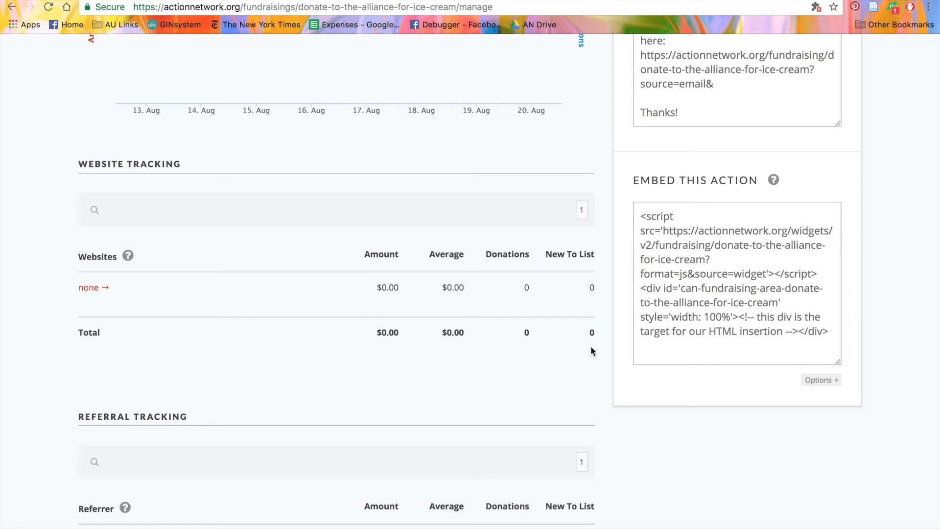
{"action": "scroll", "coordinate": [591, 347], "scroll_direction": "up", "scroll_amount": 12}
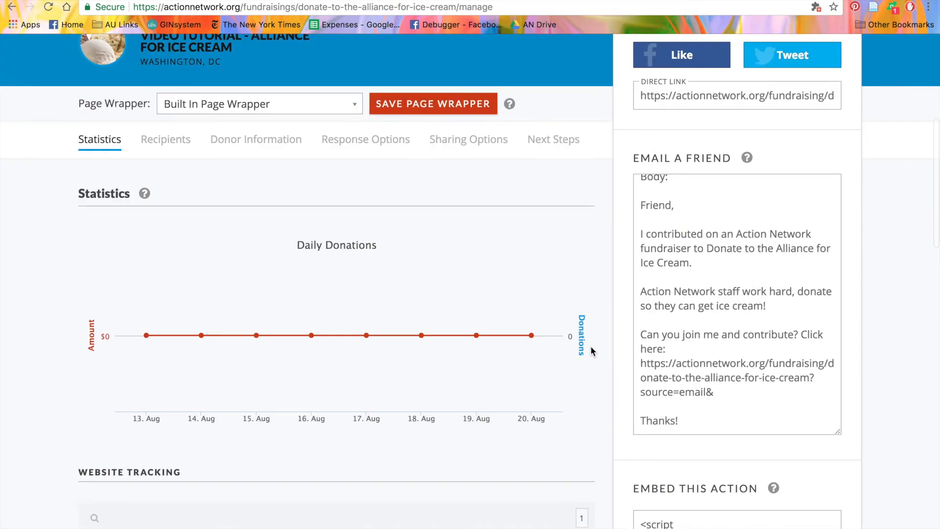
{"action": "scroll", "coordinate": [592, 351], "scroll_direction": "up", "scroll_amount": 3}
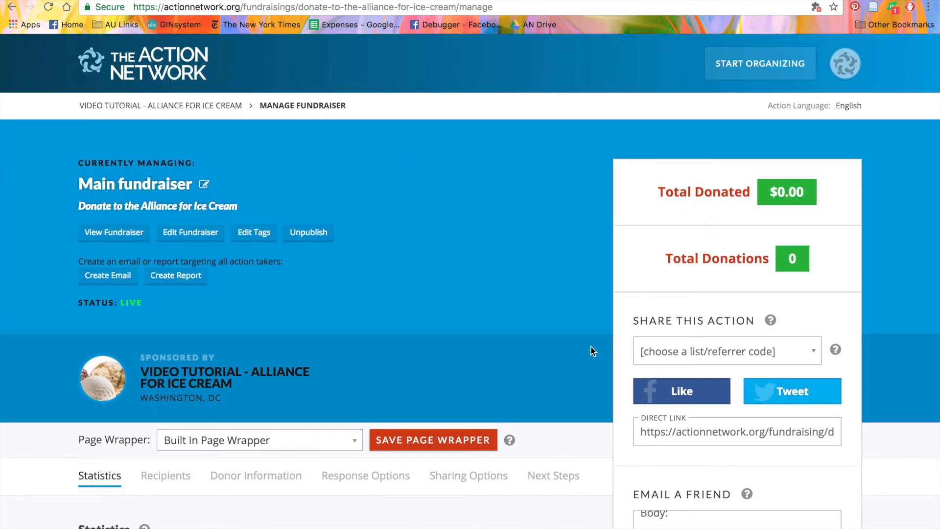
- View the fundraiser's recipients breakdown and open its donor information section
{"action": "left_click", "coordinate": [179, 481]}
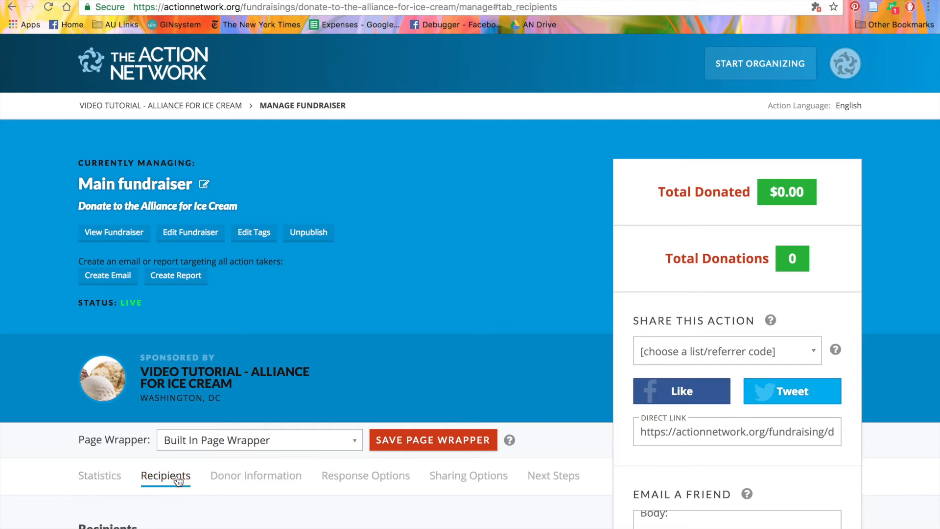
{"action": "scroll", "coordinate": [178, 474], "scroll_direction": "down", "scroll_amount": 6}
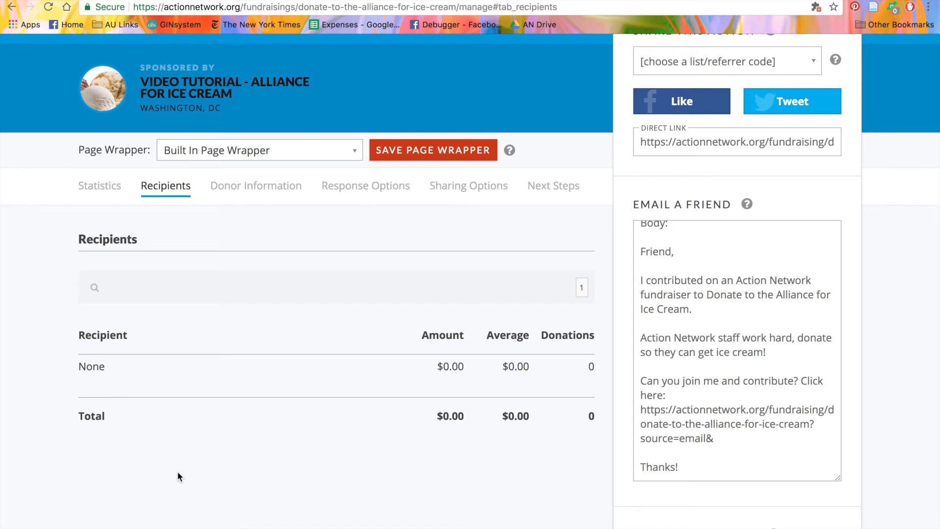
{"action": "scroll", "coordinate": [178, 473], "scroll_direction": "up", "scroll_amount": 2}
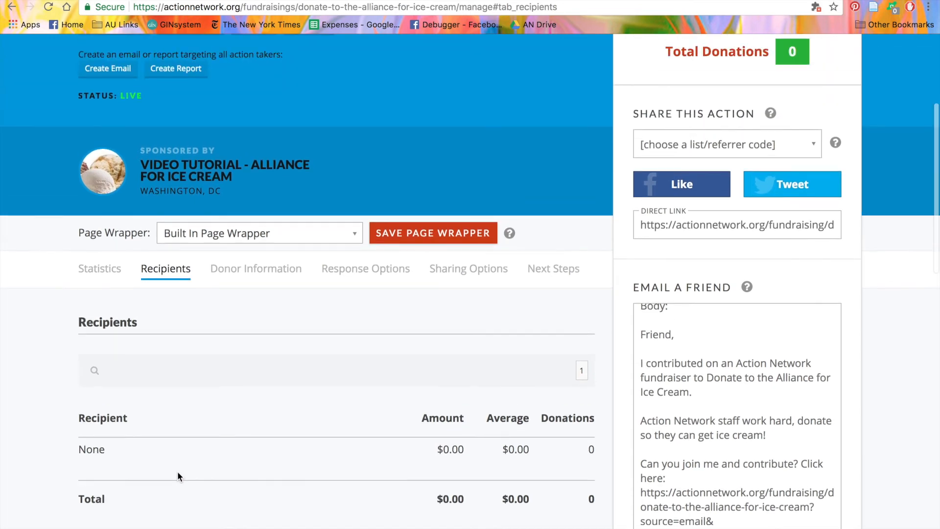
{"action": "left_click", "coordinate": [263, 271]}
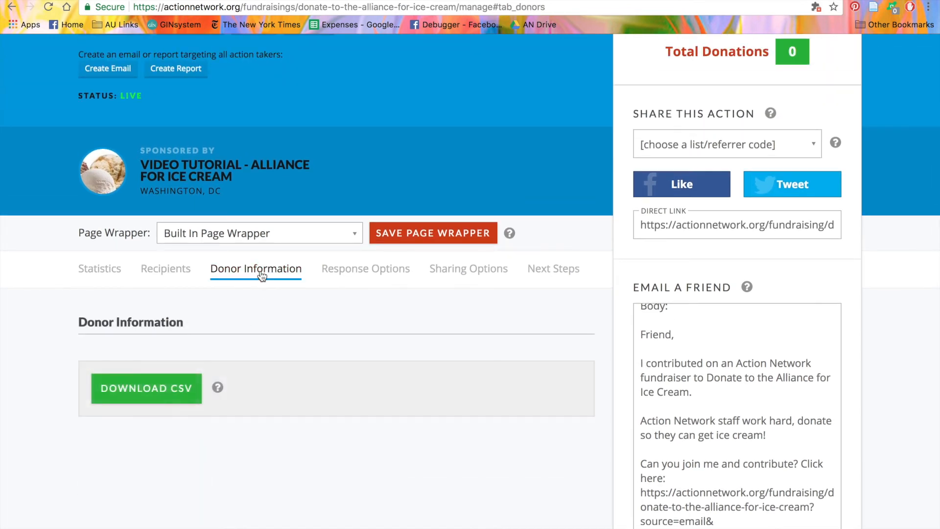